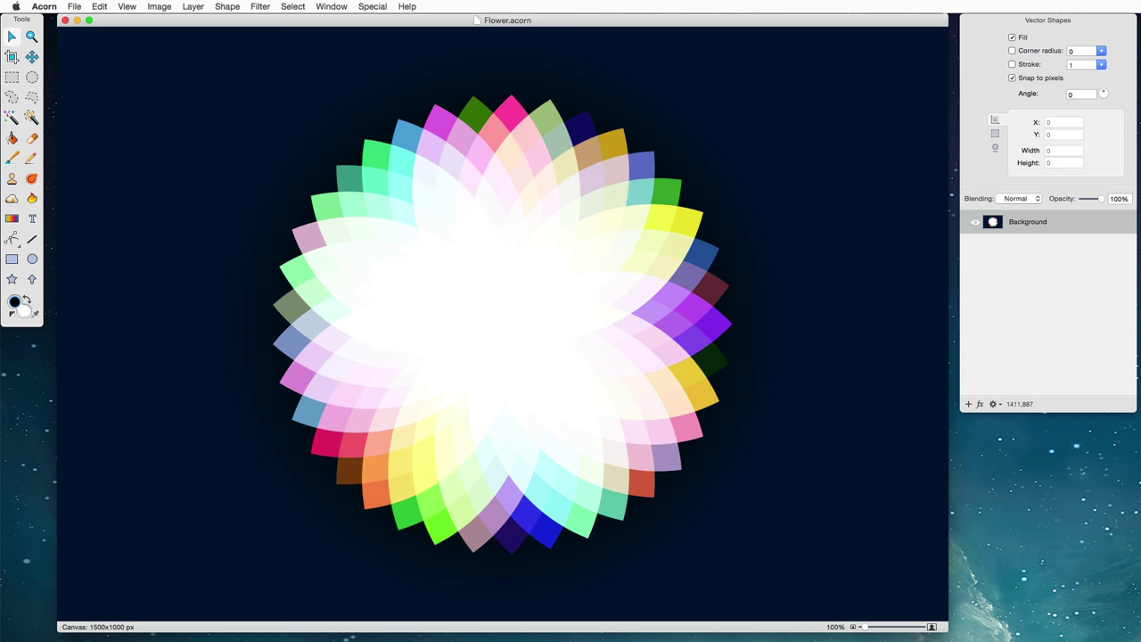
Step: Hide the Flower.acorn Background layer and add Bitmap Layer 2 above it
{"action": "left_click", "coordinate": [975, 222]}
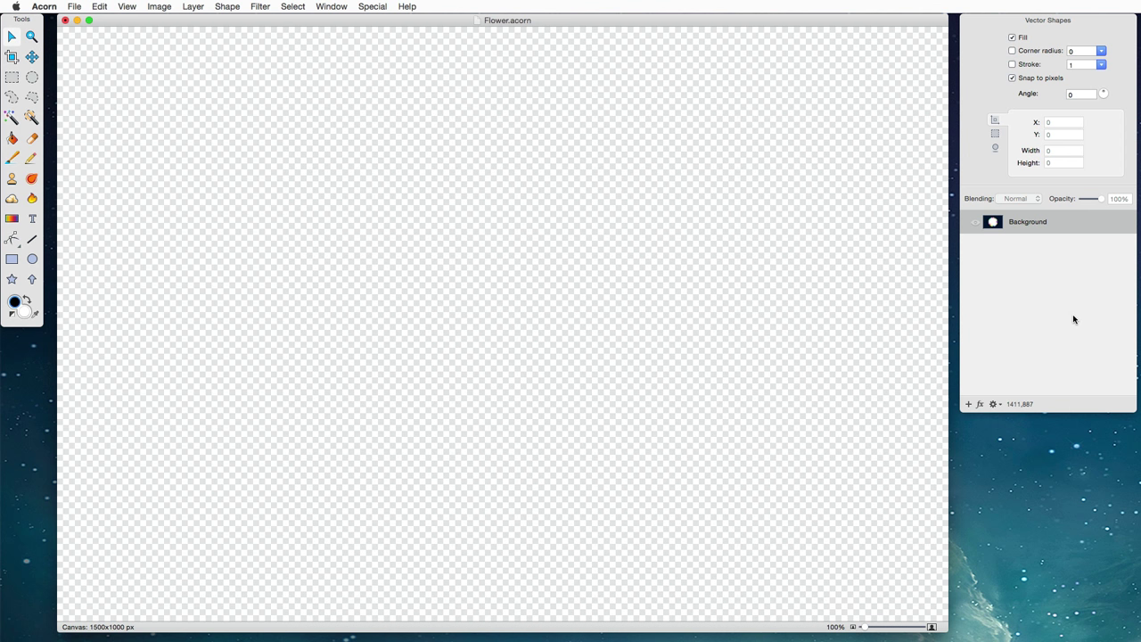
{"action": "left_click", "coordinate": [970, 404]}
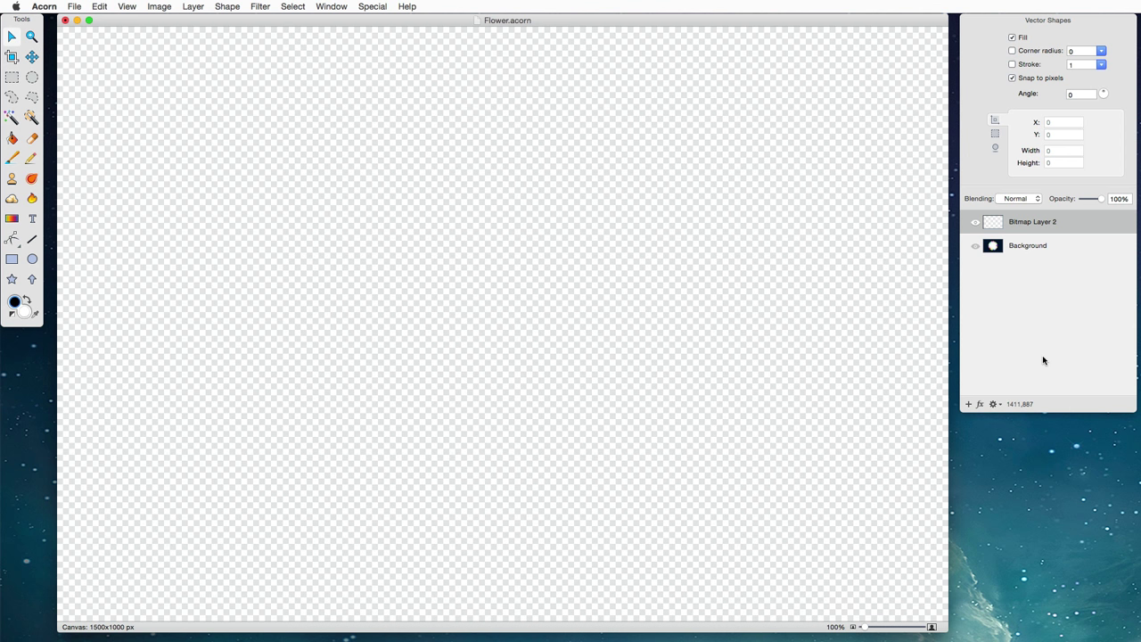
Step: Fill Bitmap Layer 2 with solid very dark navy blue across the 1500x1000 canvas
{"action": "left_click", "coordinate": [100, 6]}
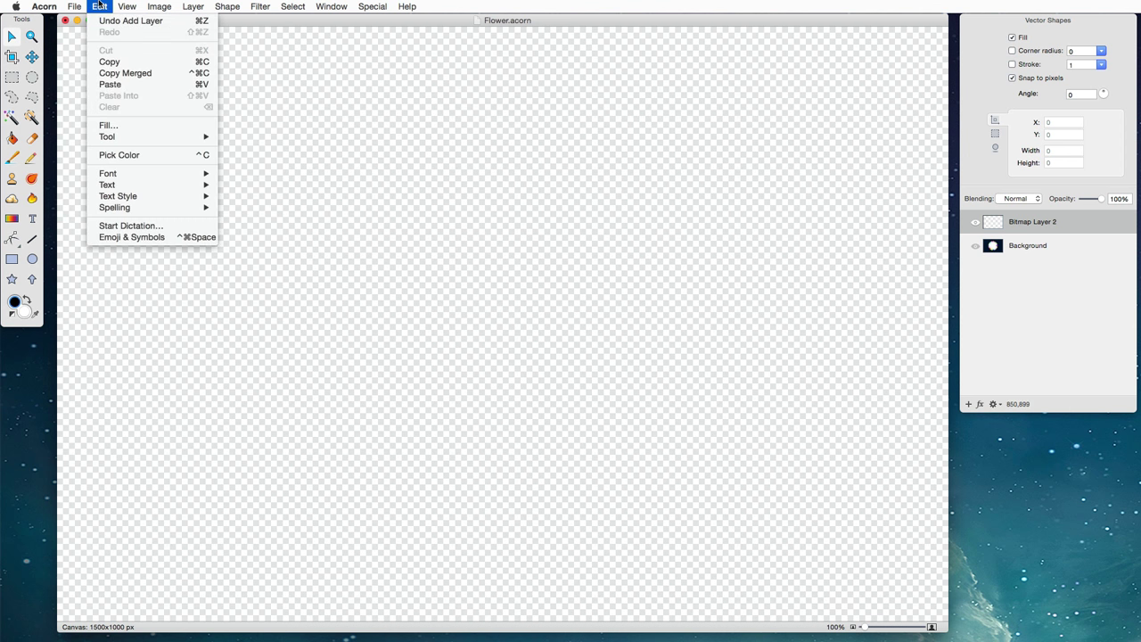
{"action": "left_click", "coordinate": [108, 125]}
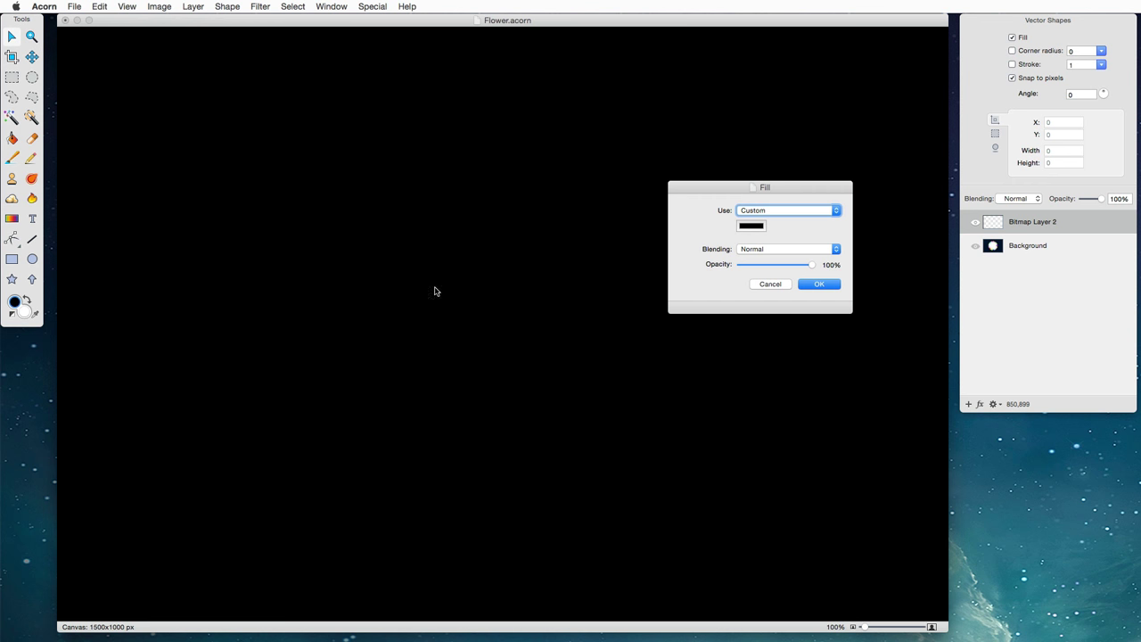
{"action": "left_click", "coordinate": [752, 226]}
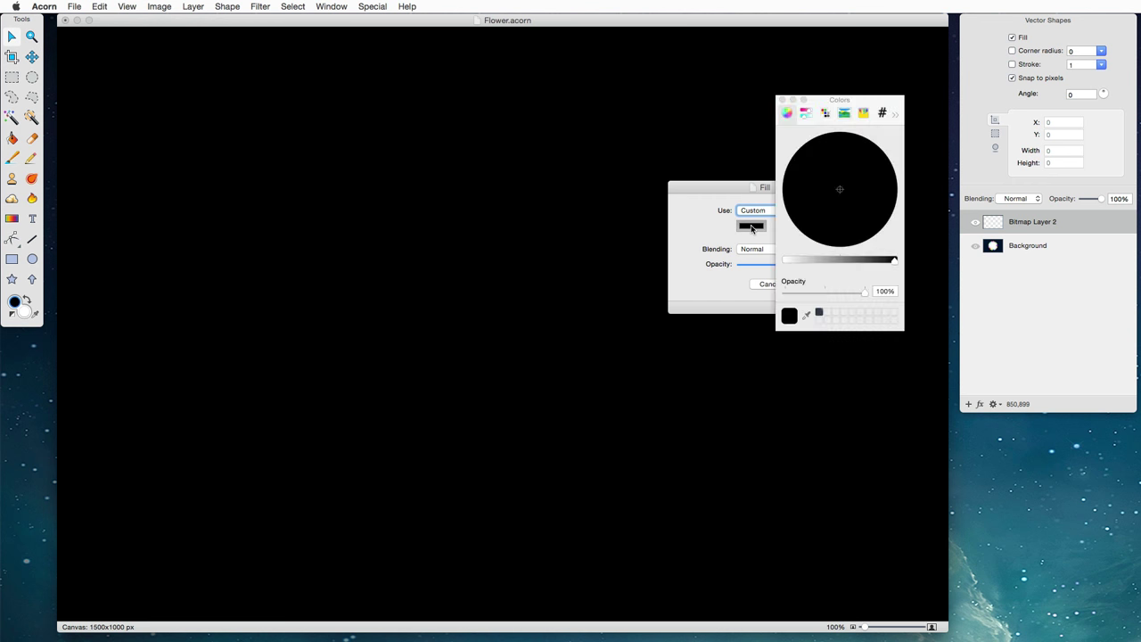
{"action": "left_click_drag", "start_coordinate": [892, 261], "coordinate": [848, 261]}
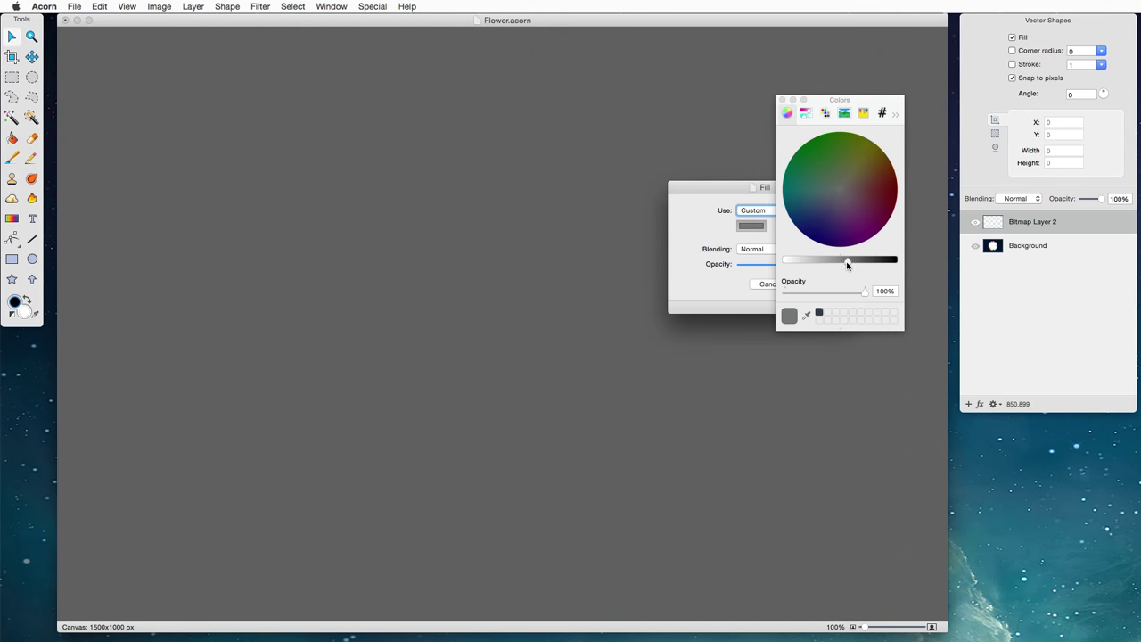
{"action": "left_click_drag", "start_coordinate": [816, 206], "coordinate": [801, 230]}
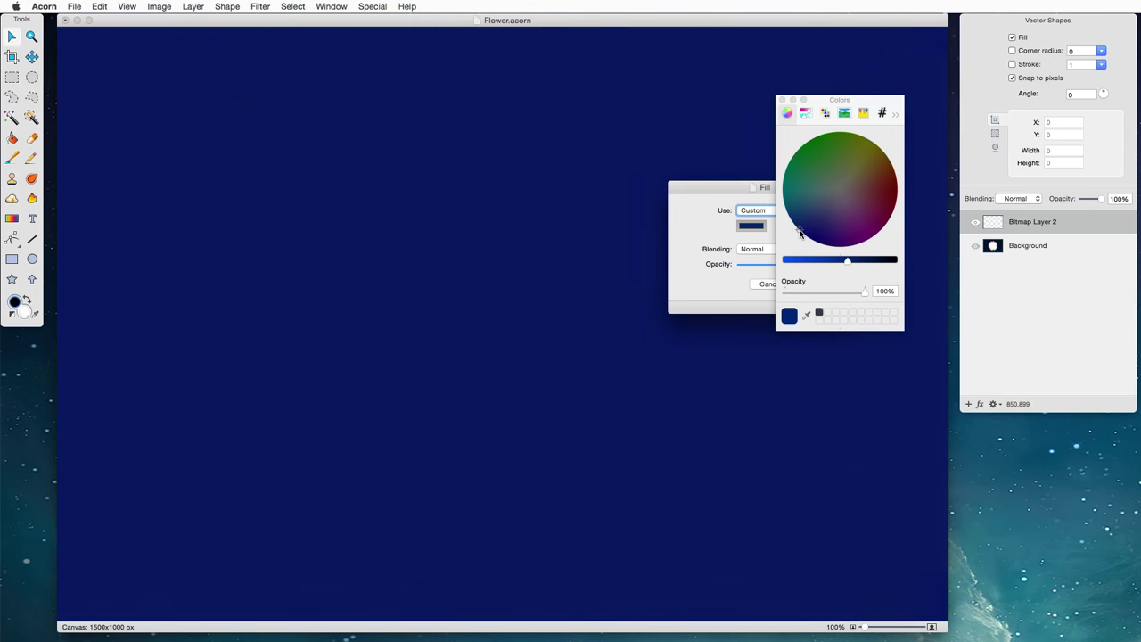
{"action": "left_click_drag", "start_coordinate": [849, 262], "coordinate": [881, 262]}
{"action": "left_click", "coordinate": [783, 101]}
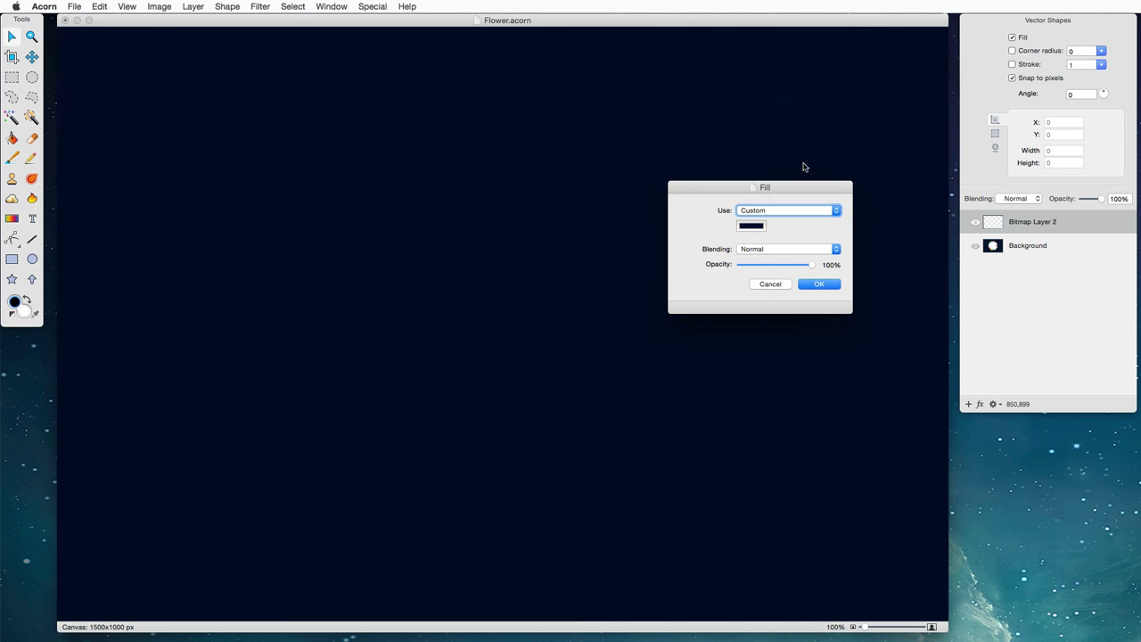
{"action": "left_click", "coordinate": [831, 282]}
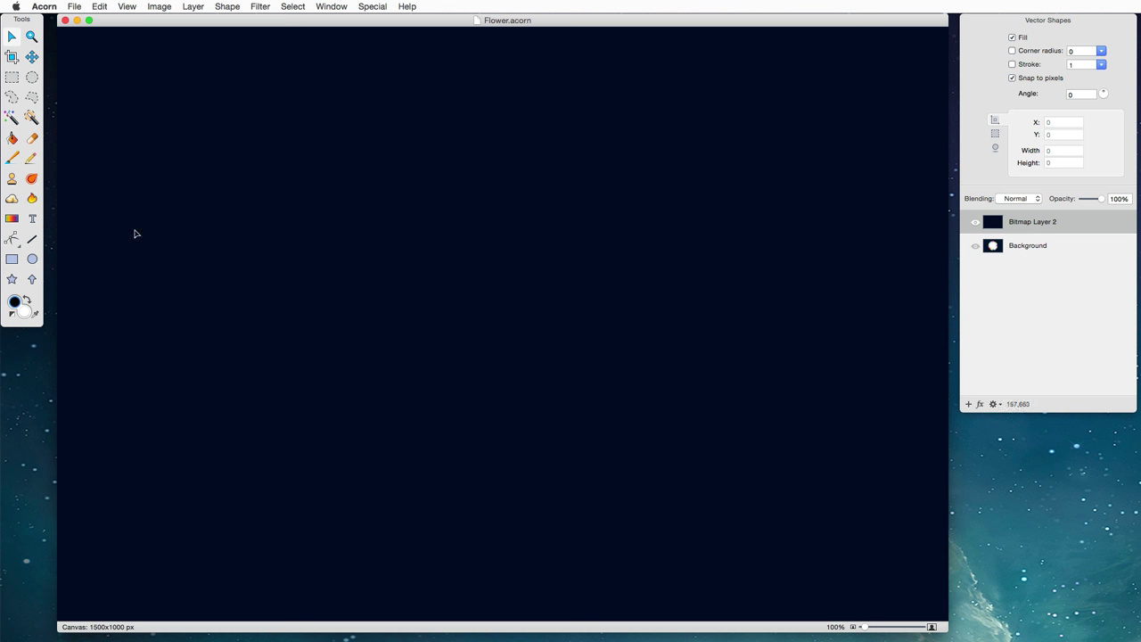
Step: Draw a white 415x415 circle and place an overlapping copy at X 662, Y 272
{"action": "left_click", "coordinate": [31, 260]}
{"action": "left_click_drag", "start_coordinate": [291, 213], "coordinate": [537, 459]}
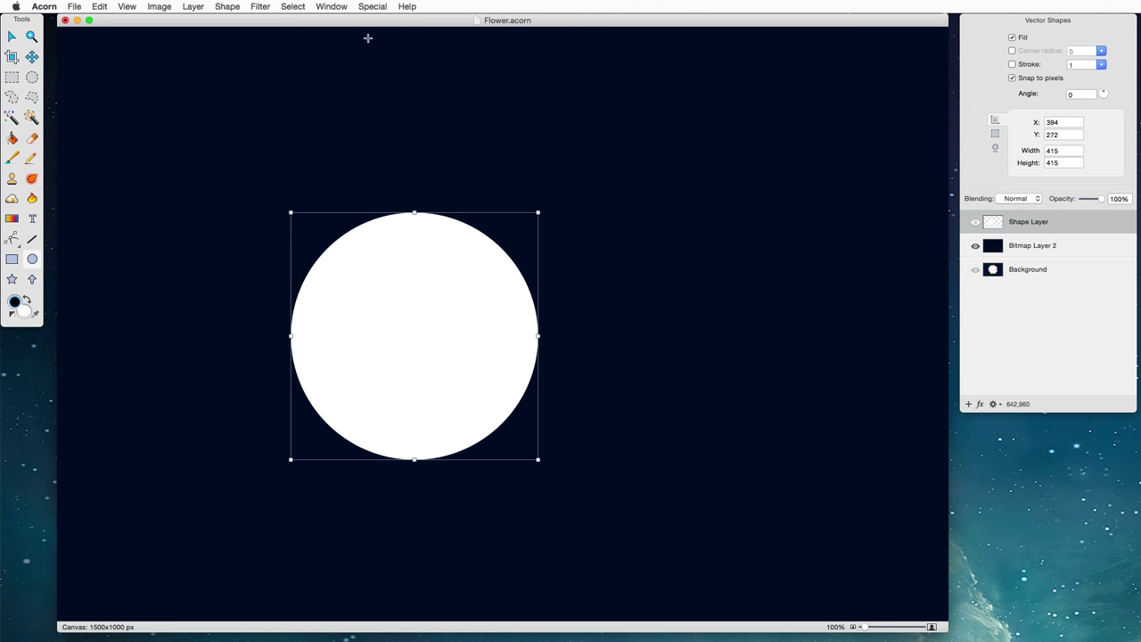
{"action": "left_click", "coordinate": [18, 34]}
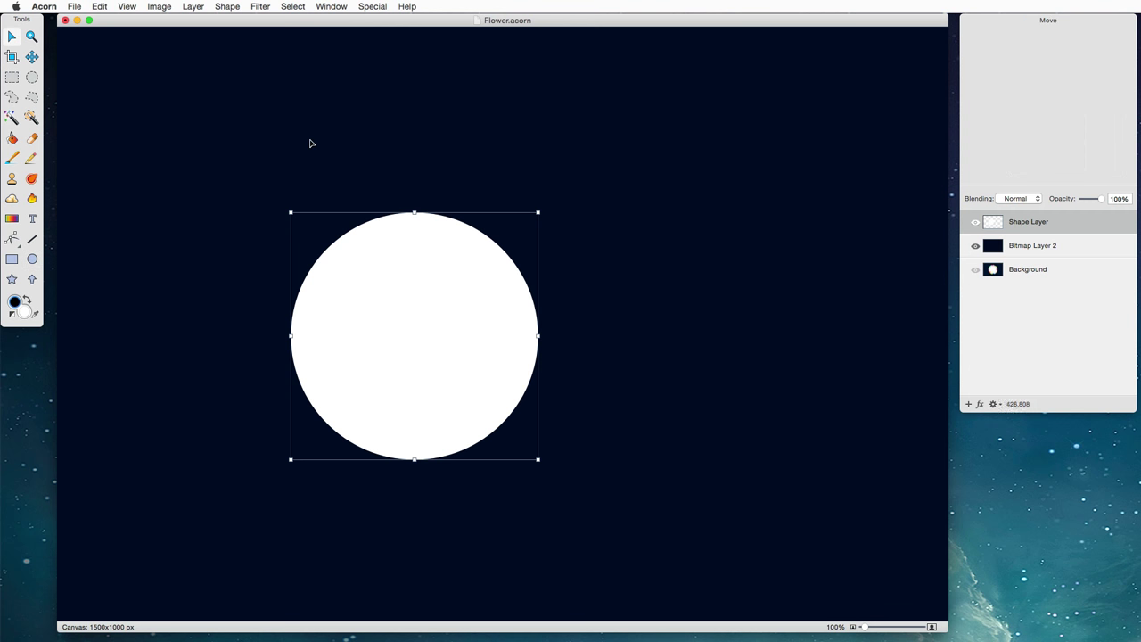
{"action": "left_click_drag", "start_coordinate": [420, 349], "coordinate": [584, 352], "text": "alt"}
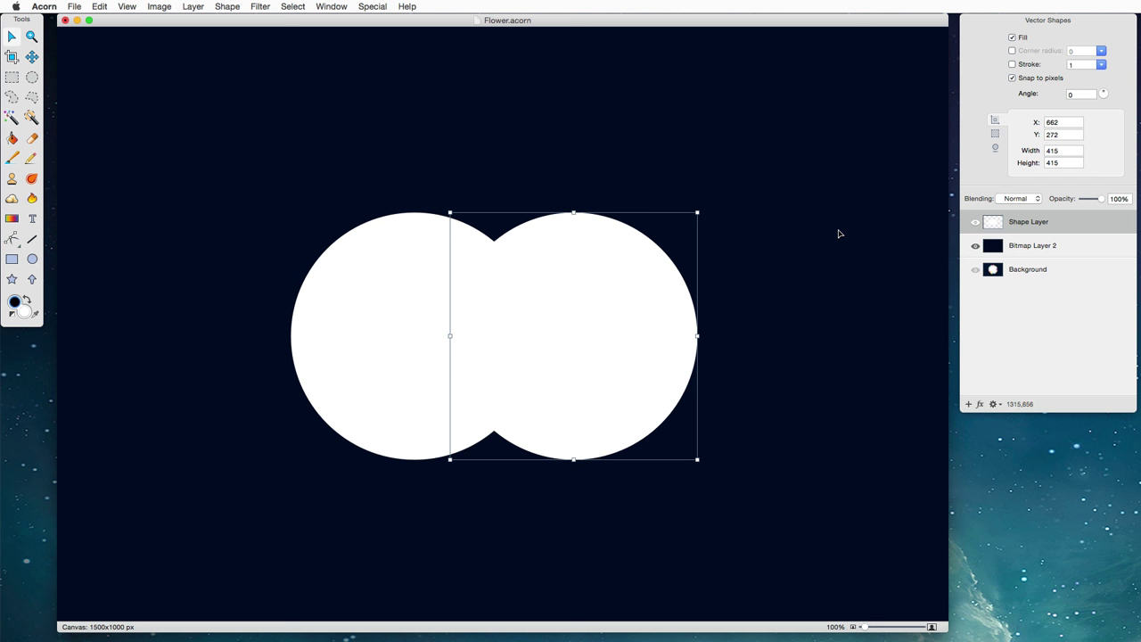
Step: Intersect both circles into one white pointed petal, 148x318 at X 662, Y 320
{"action": "key", "text": "super+a"}
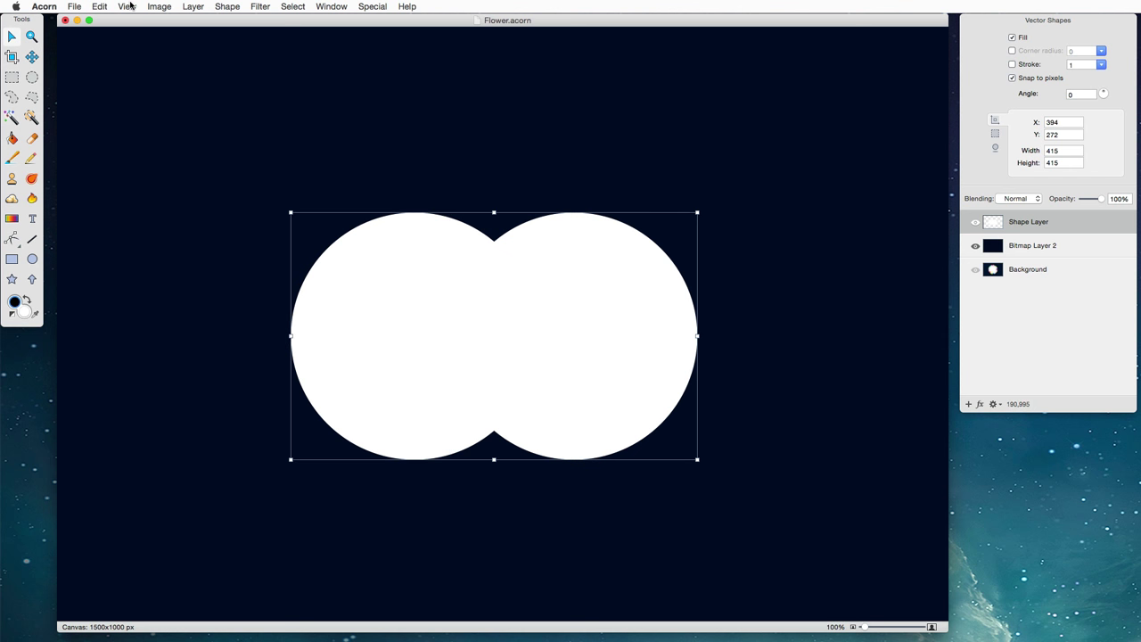
{"action": "left_click", "coordinate": [129, 7]}
{"action": "left_click", "coordinate": [162, 185]}
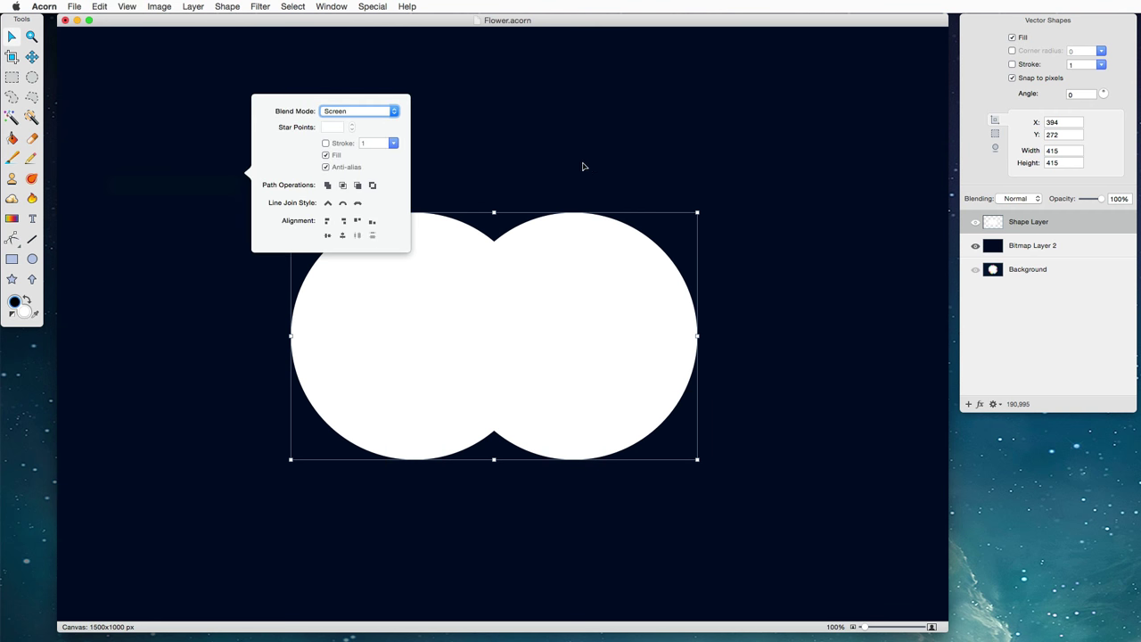
{"action": "left_click", "coordinate": [344, 186]}
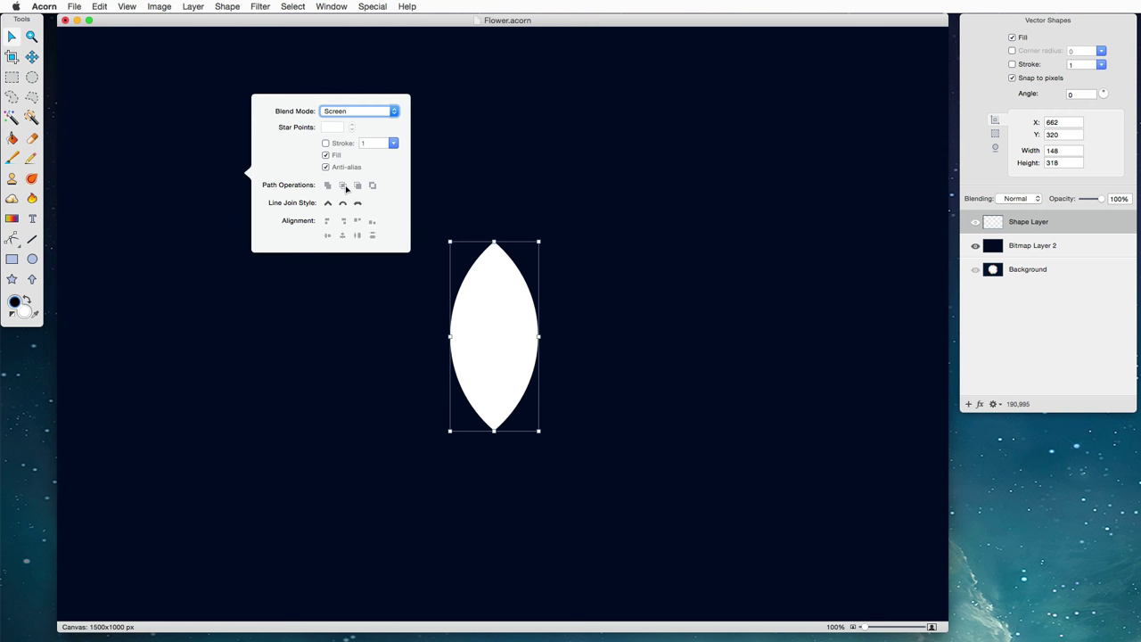
{"action": "left_click", "coordinate": [275, 80]}
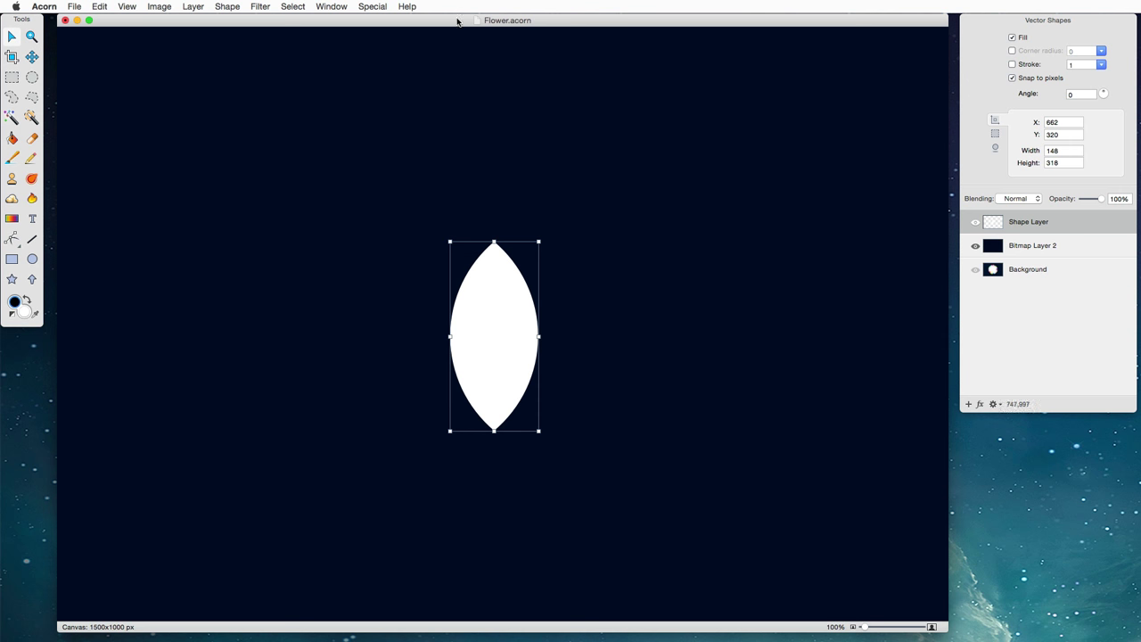
Step: Duplicate the petal 10 times and arrange the rotated copies in a radius-333 circle around 750, 500
{"action": "left_click", "coordinate": [218, 5]}
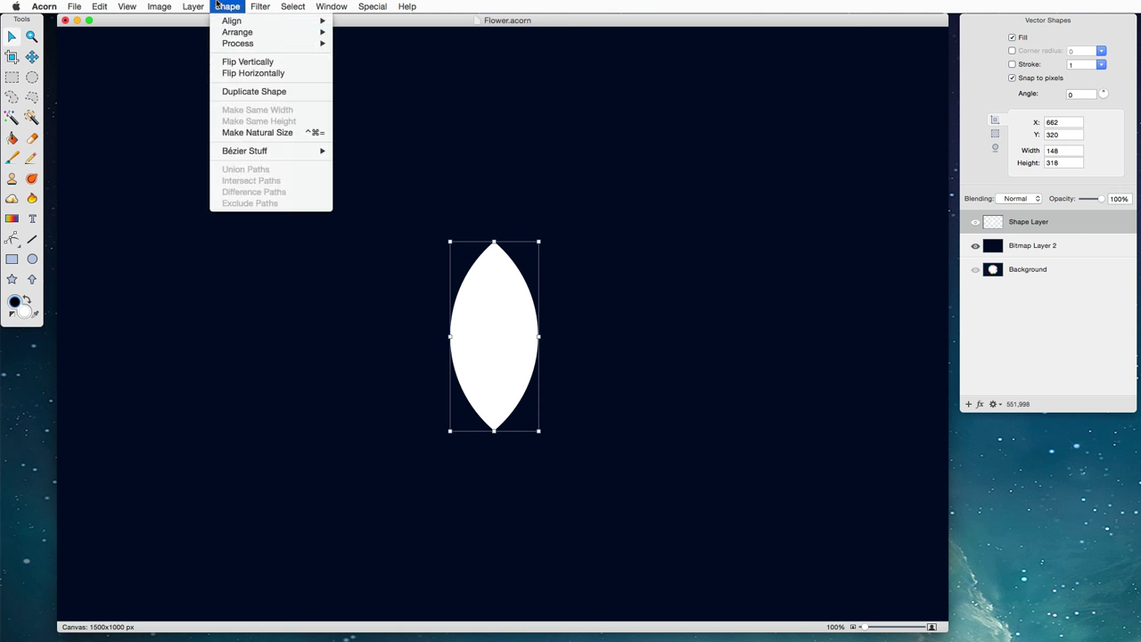
{"action": "mouse_move", "coordinate": [239, 44]}
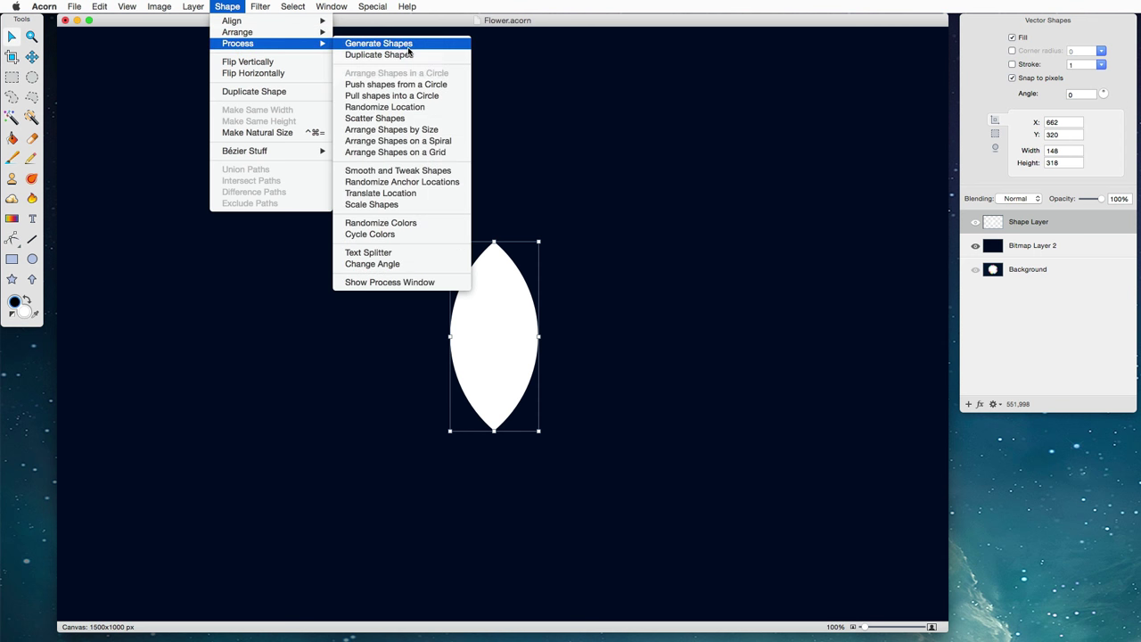
{"action": "left_click", "coordinate": [406, 55]}
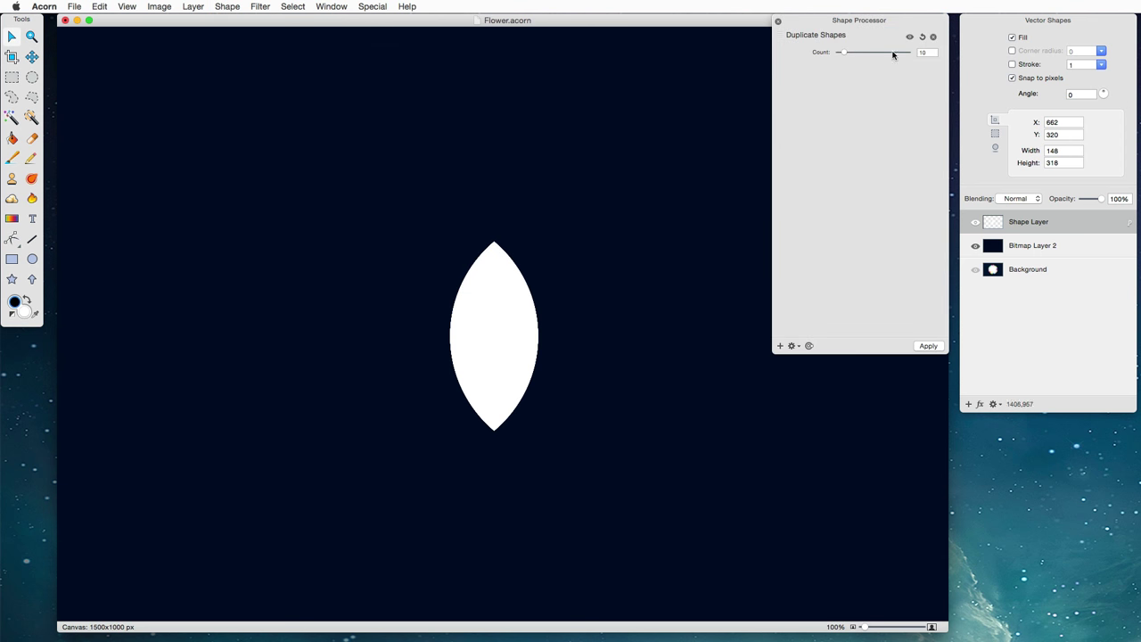
{"action": "left_click", "coordinate": [782, 346]}
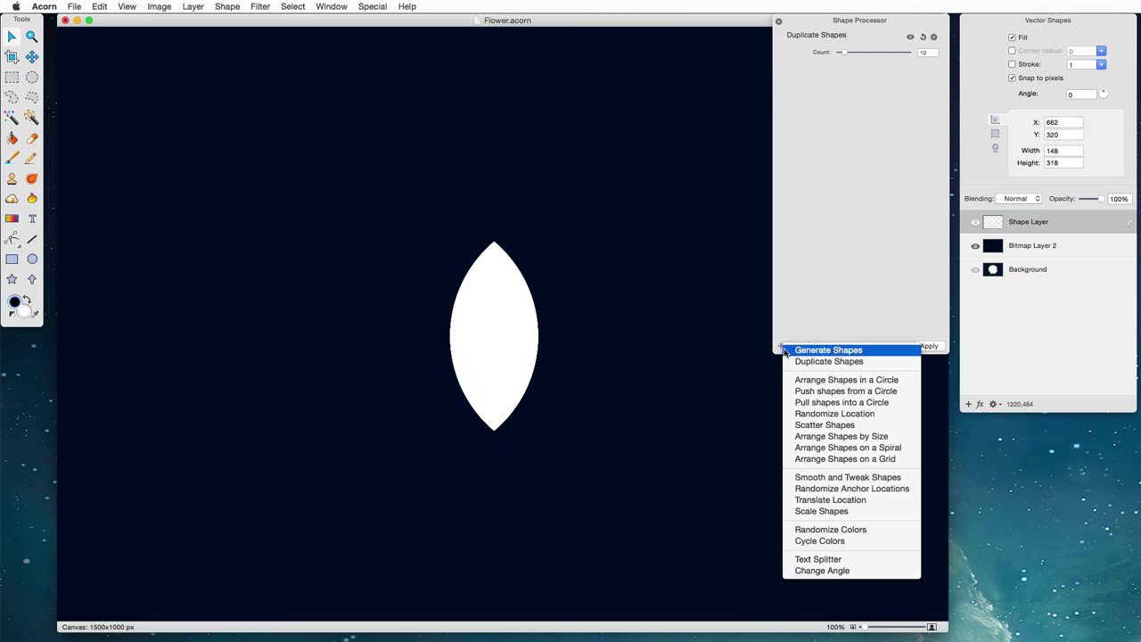
{"action": "left_click", "coordinate": [846, 376]}
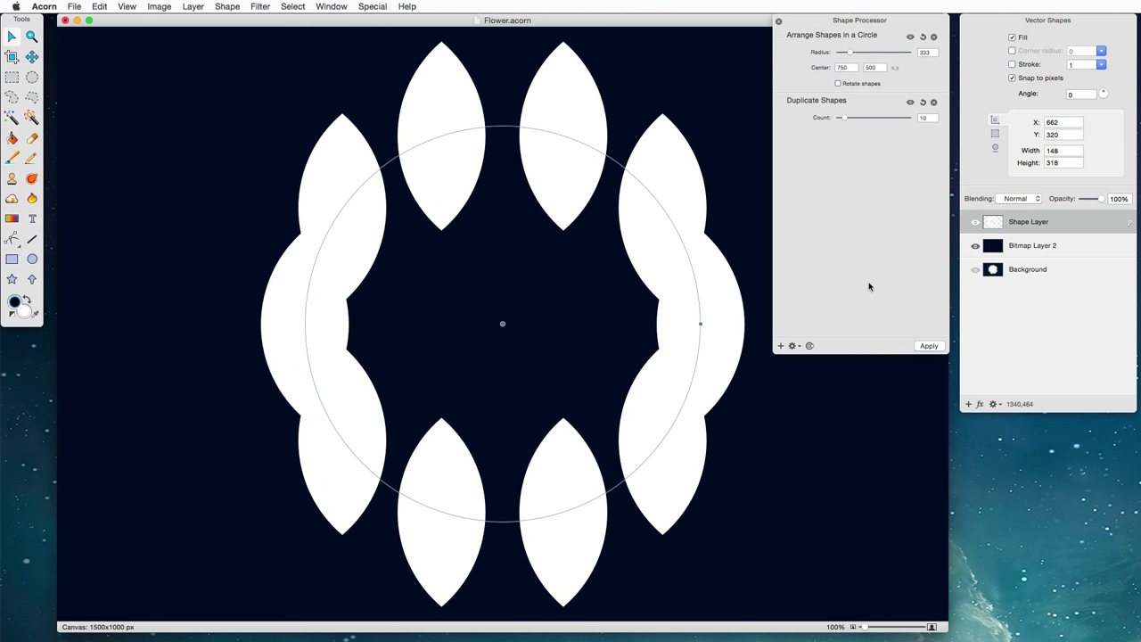
{"action": "left_click", "coordinate": [839, 83]}
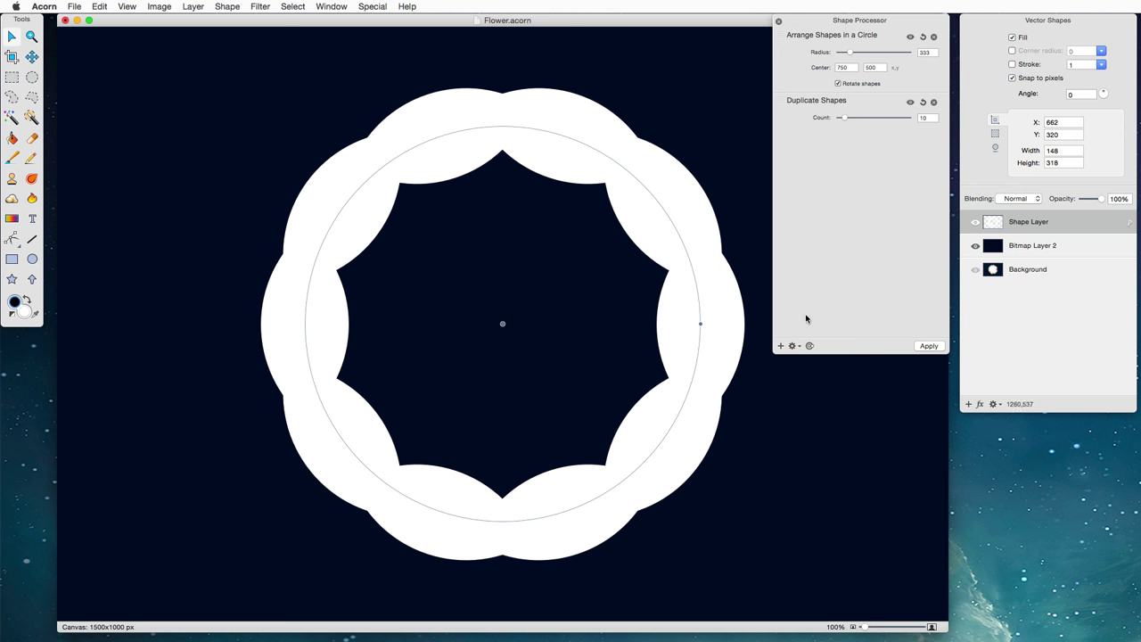
Step: Add a 90° Change Angle processor and raise the Duplicate Shapes count to 32
{"action": "left_click", "coordinate": [782, 346]}
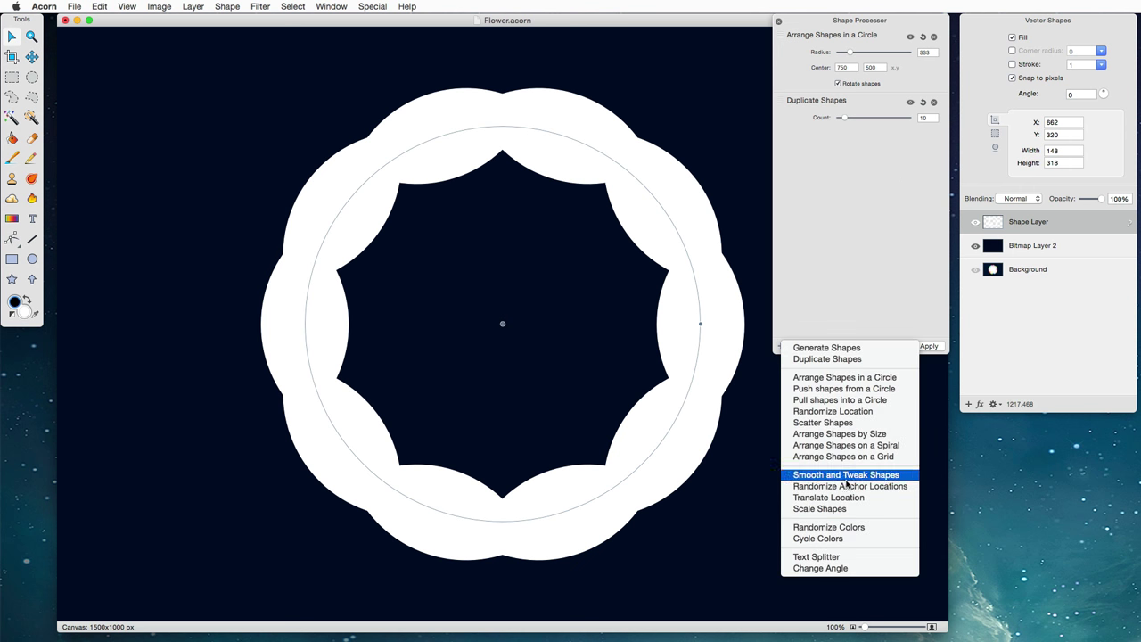
{"action": "left_click", "coordinate": [859, 569]}
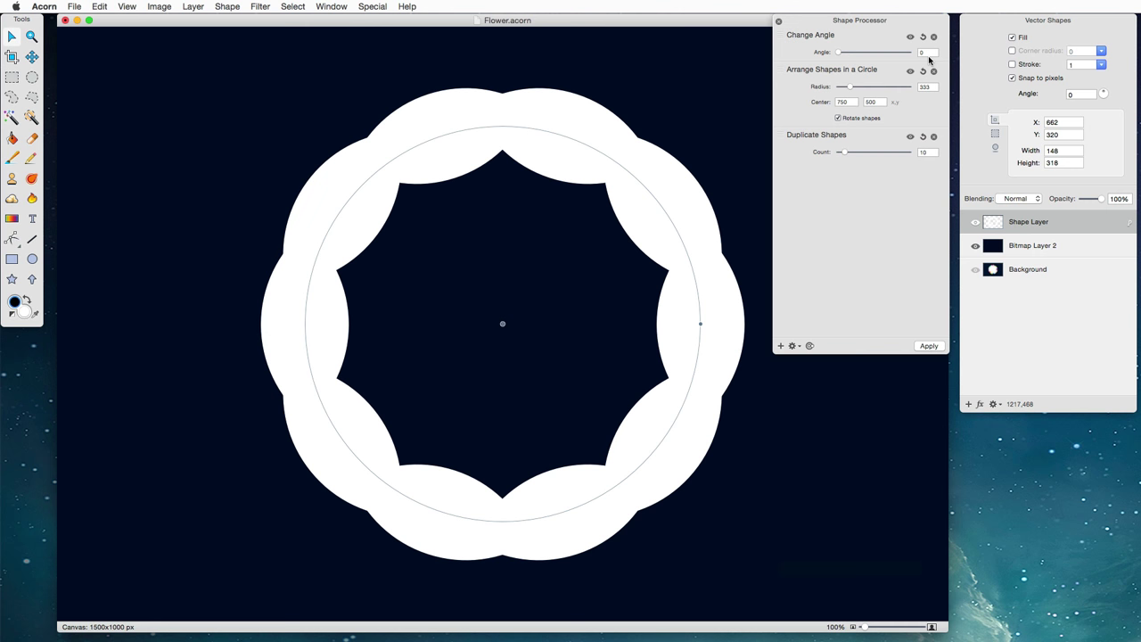
{"action": "left_click", "coordinate": [928, 51]}
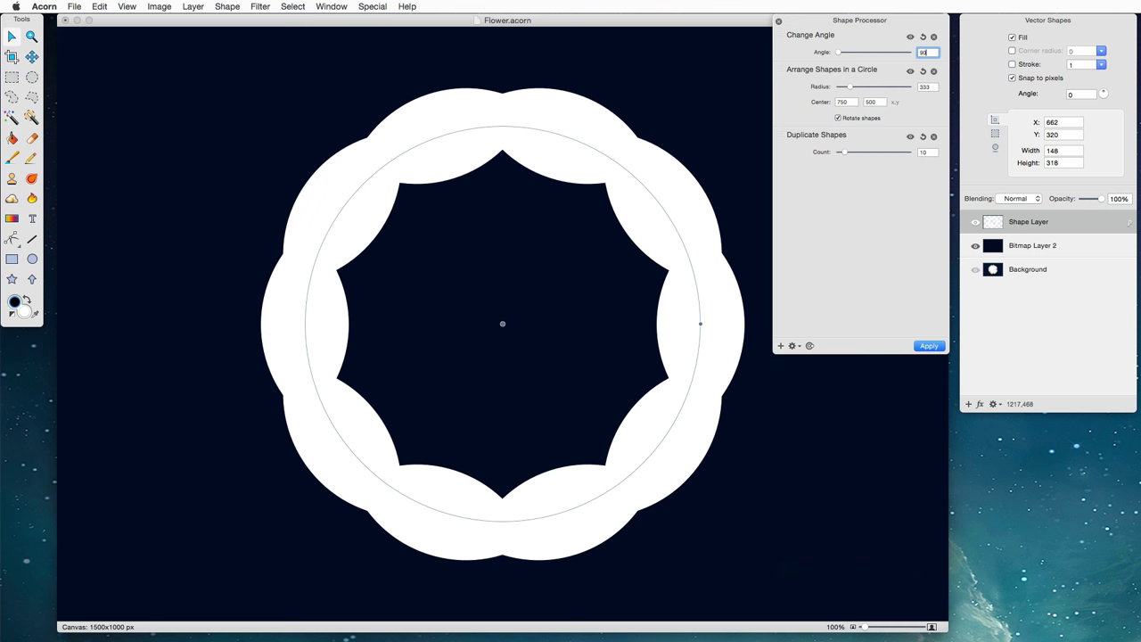
{"action": "key", "text": "Return"}
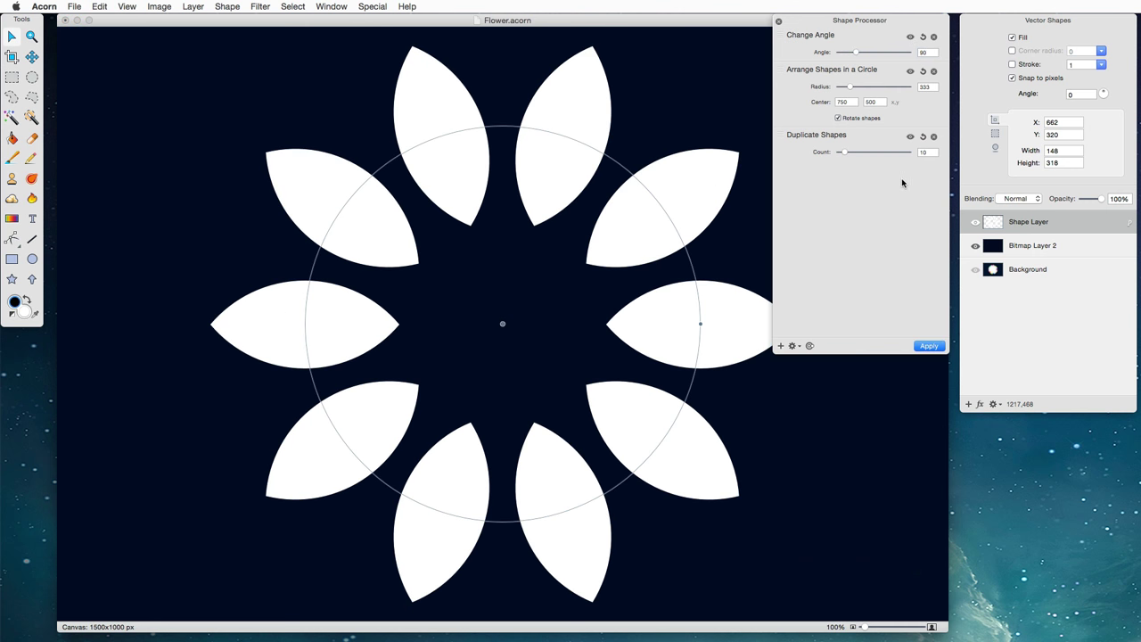
{"action": "left_click_drag", "start_coordinate": [846, 154], "coordinate": [863, 154]}
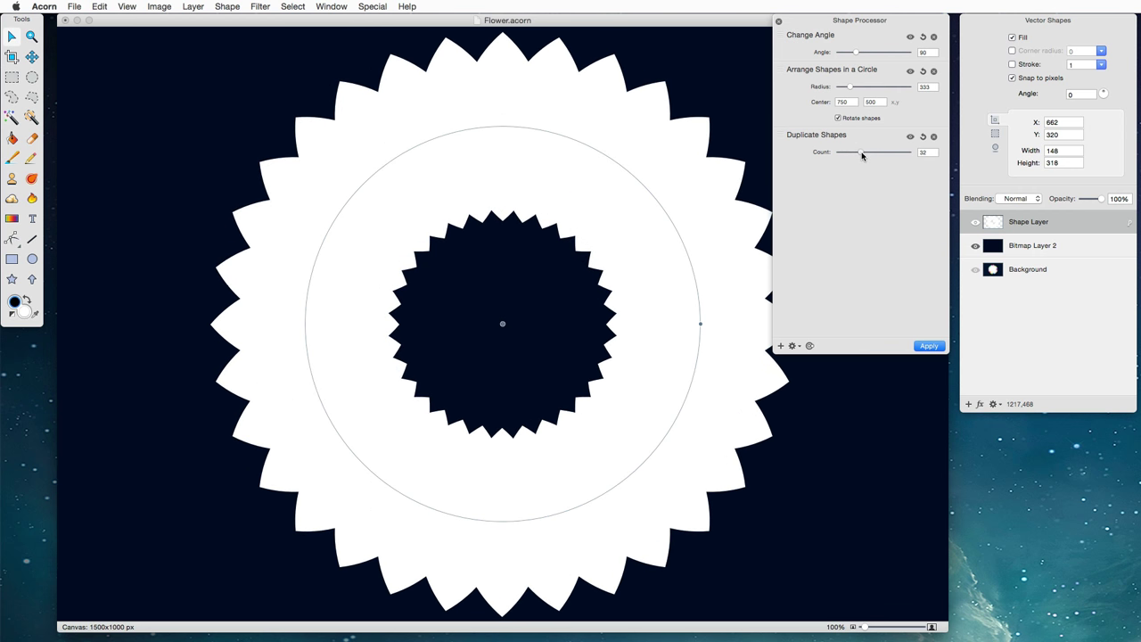
{"action": "left_click", "coordinate": [782, 347]}
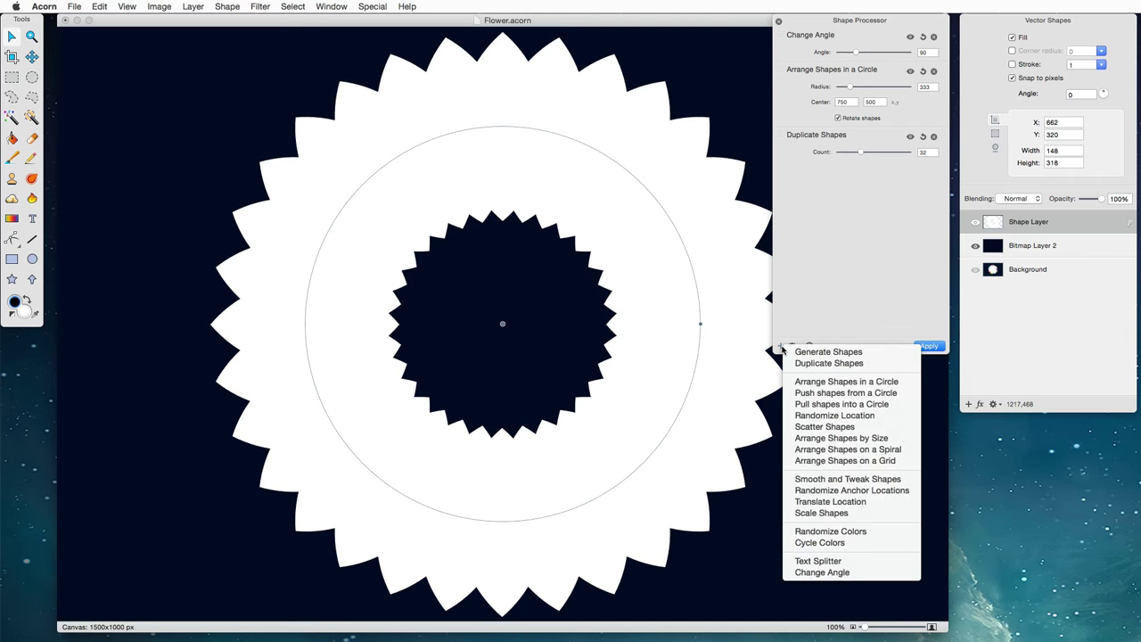
Step: Add Randomize Colors at randomness 10 and increase the petal count to 54
{"action": "left_click", "coordinate": [883, 535]}
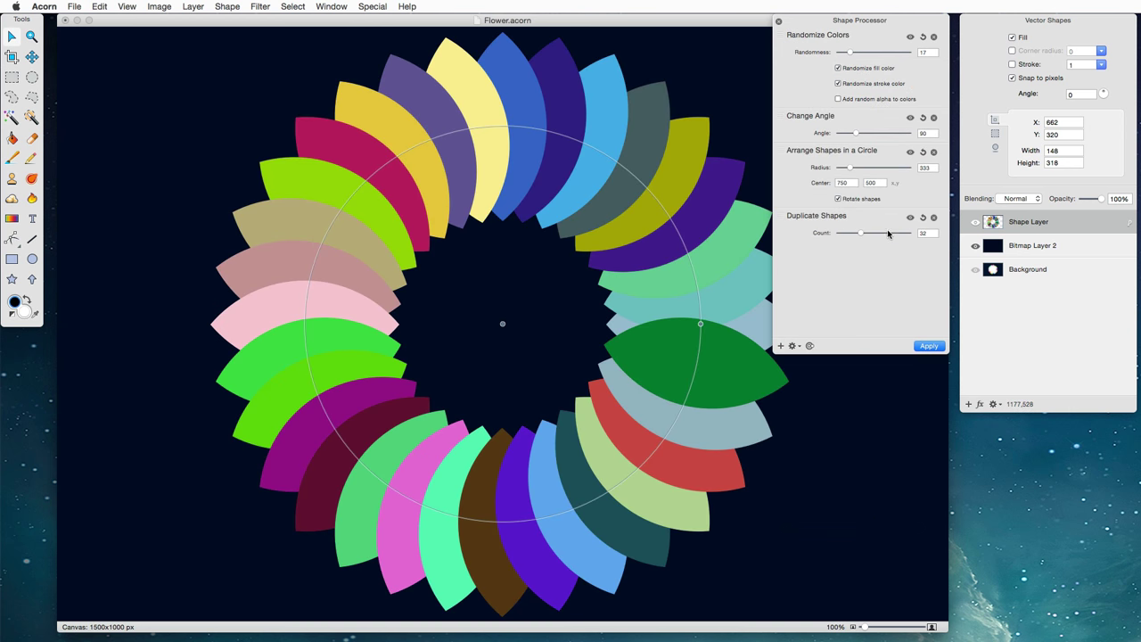
{"action": "mouse_move", "coordinate": [862, 234]}
{"action": "left_mouse_down"}
{"action": "mouse_move", "coordinate": [890, 233]}
{"action": "mouse_move", "coordinate": [878, 234]}
{"action": "left_mouse_up"}
{"action": "left_click_drag", "start_coordinate": [846, 55], "coordinate": [846, 56]}
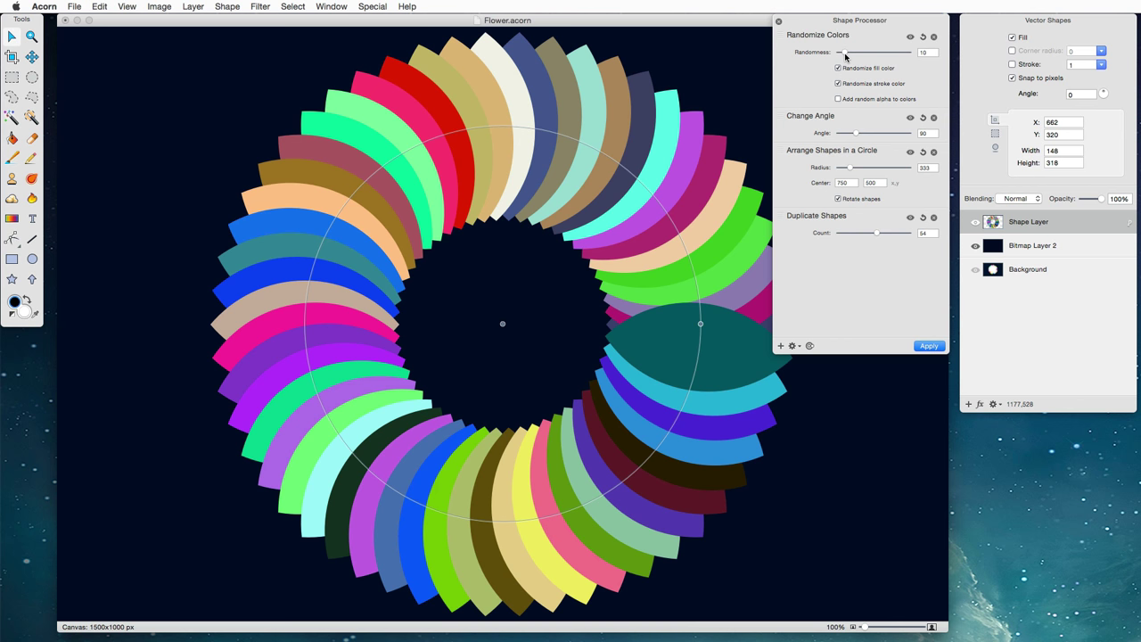
{"action": "key", "text": "super+a"}
{"action": "double_click", "coordinate": [635, 118]}
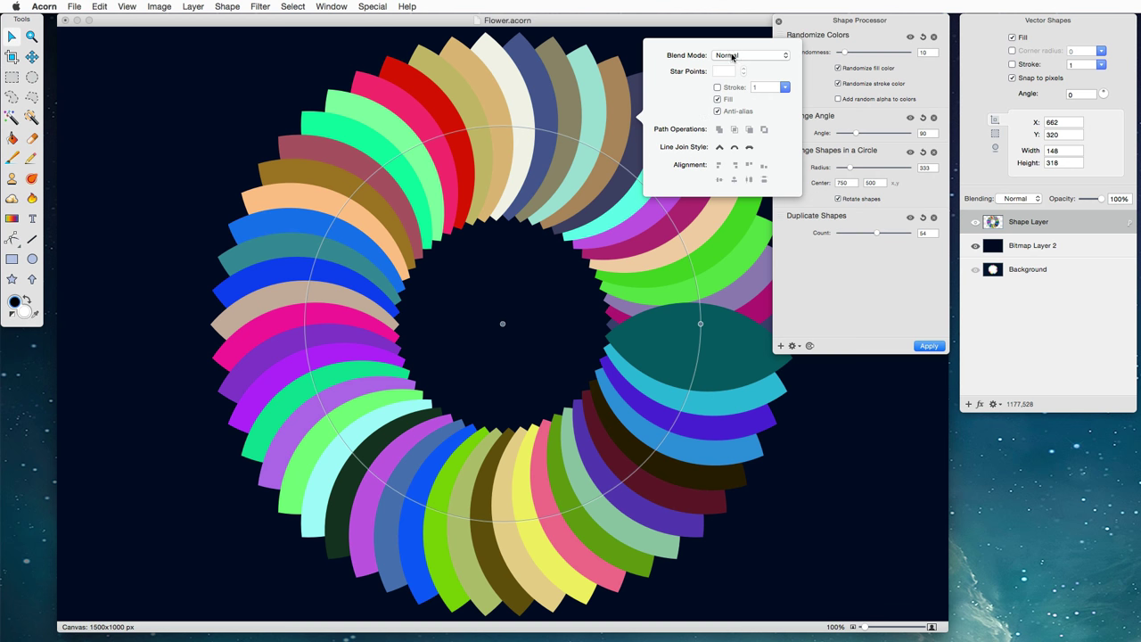
Step: Set the petal shapes' blend mode to Screen
{"action": "left_click", "coordinate": [768, 56]}
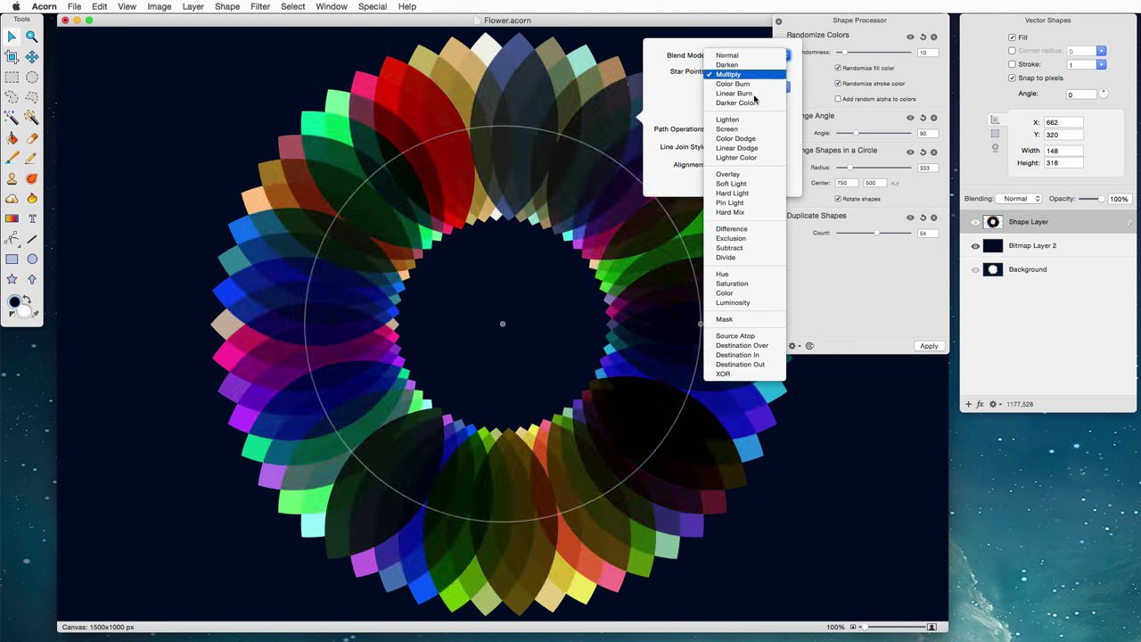
{"action": "left_click", "coordinate": [746, 131]}
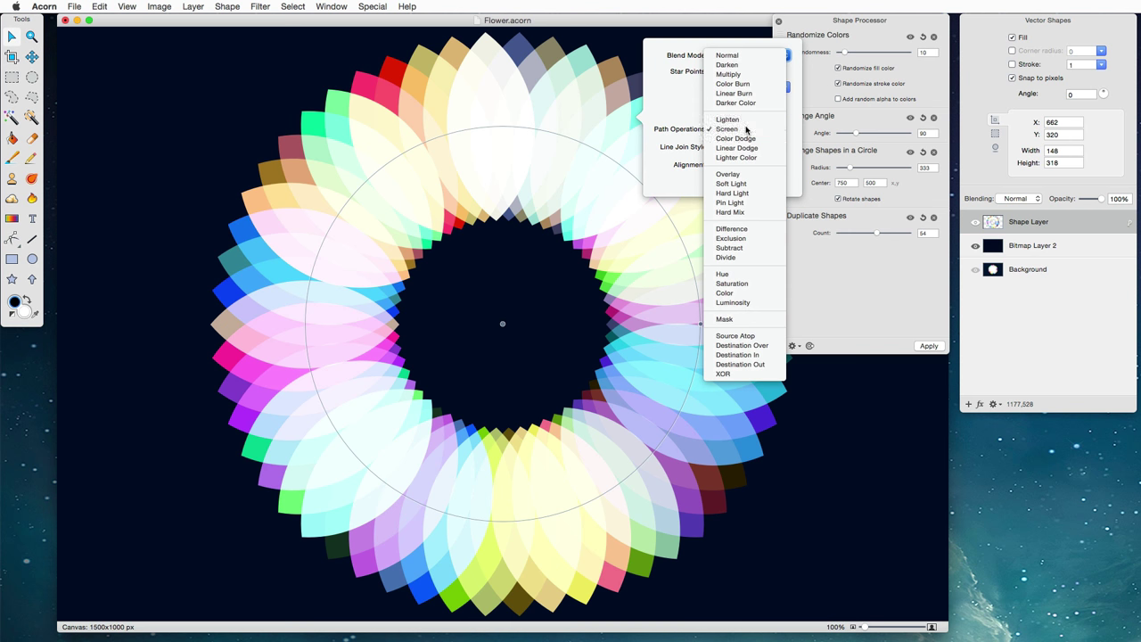
{"action": "left_click", "coordinate": [817, 26]}
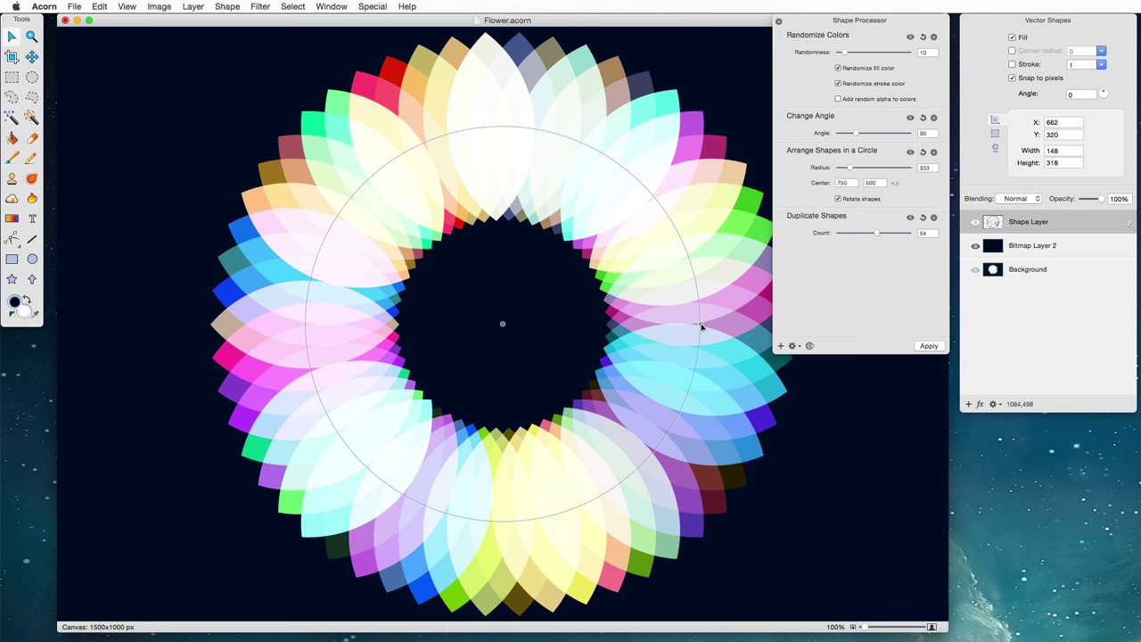
Step: Set the petal ring radius to 273 and colour randomness to 16
{"action": "left_click_drag", "start_coordinate": [701, 326], "coordinate": [599, 328]}
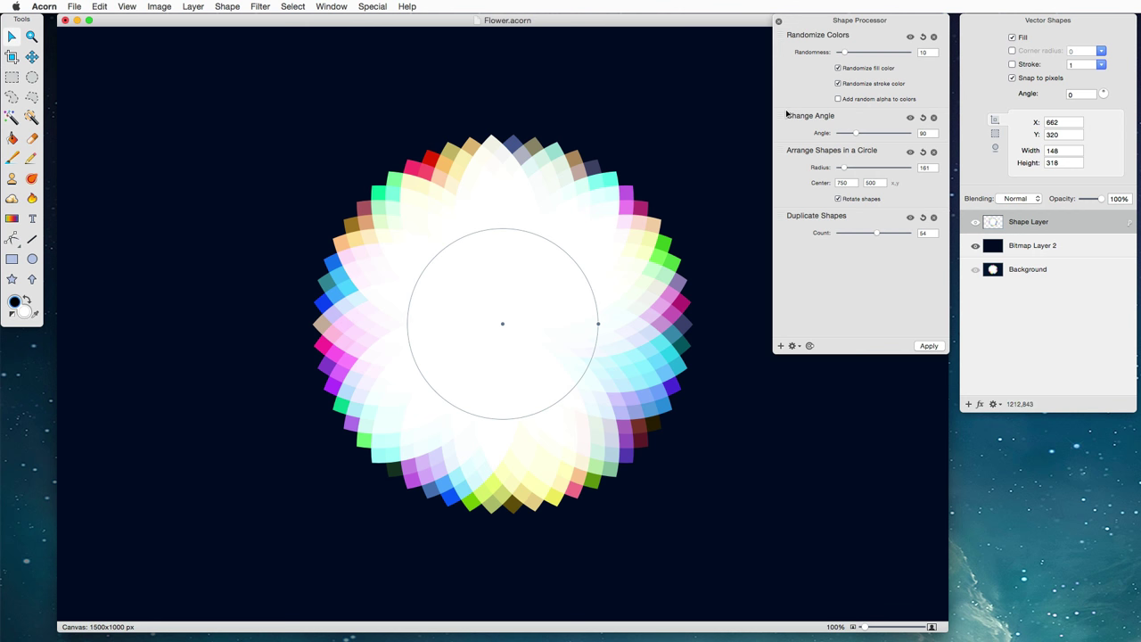
{"action": "left_click_drag", "start_coordinate": [846, 53], "coordinate": [853, 55]}
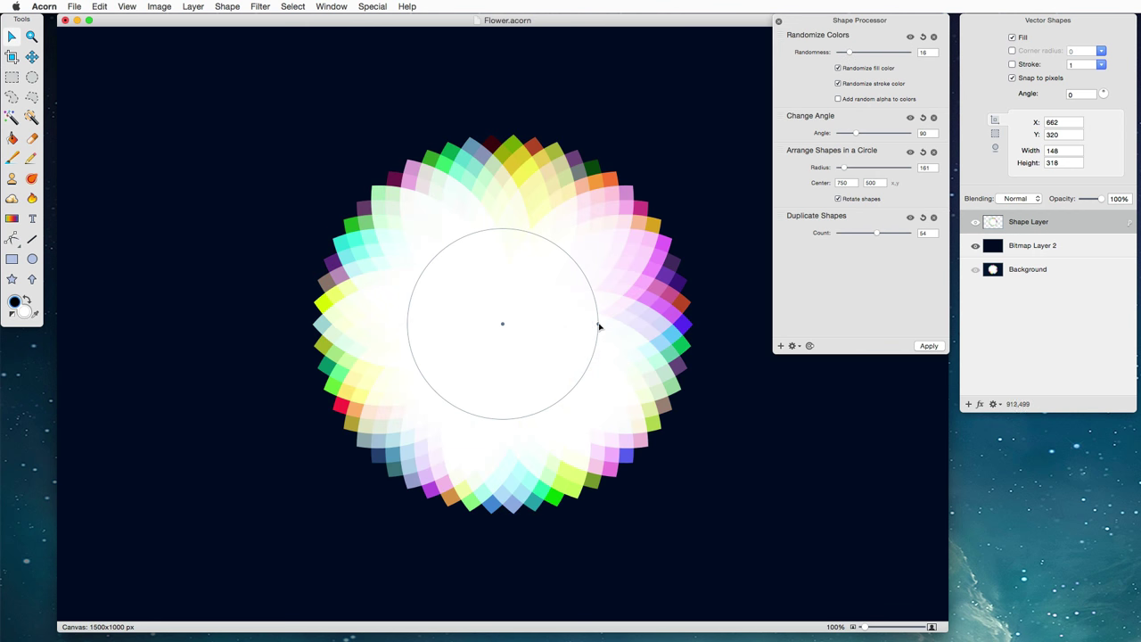
{"action": "left_click_drag", "start_coordinate": [597, 327], "coordinate": [665, 328]}
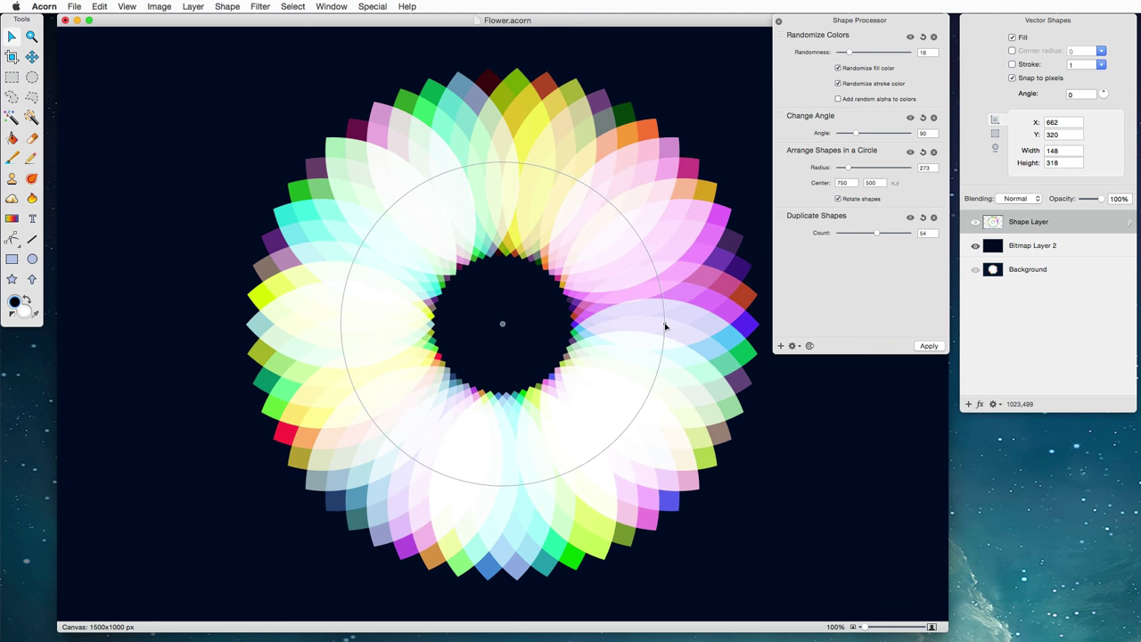
Step: Add a Scale Shapes processor at 142% and tighten the ring radius to 194
{"action": "left_click", "coordinate": [782, 346]}
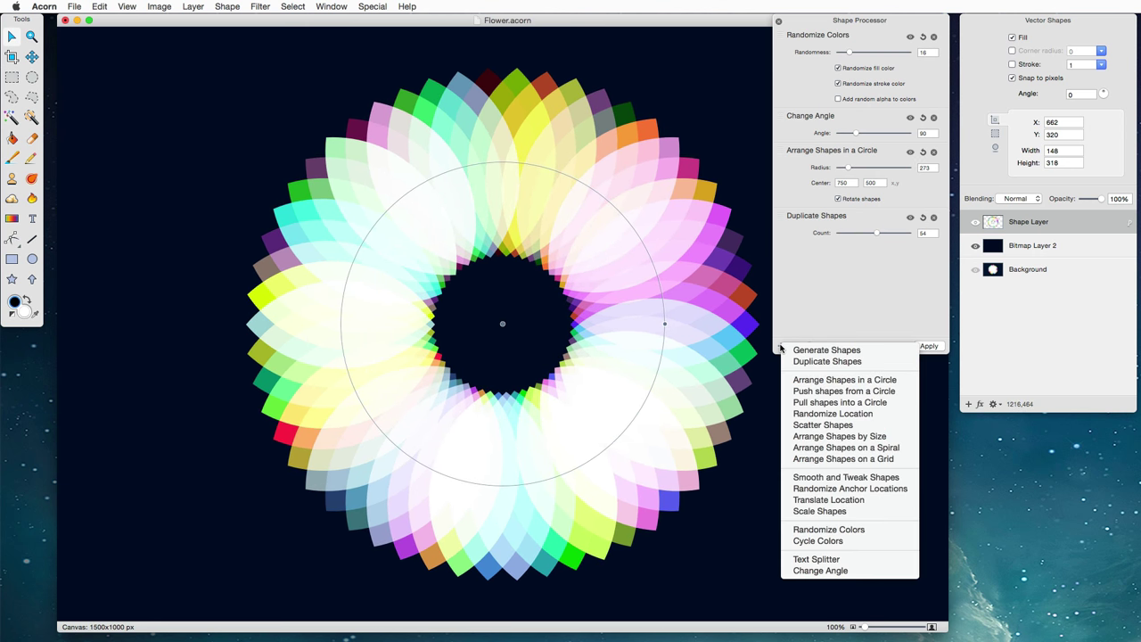
{"action": "left_click", "coordinate": [841, 512]}
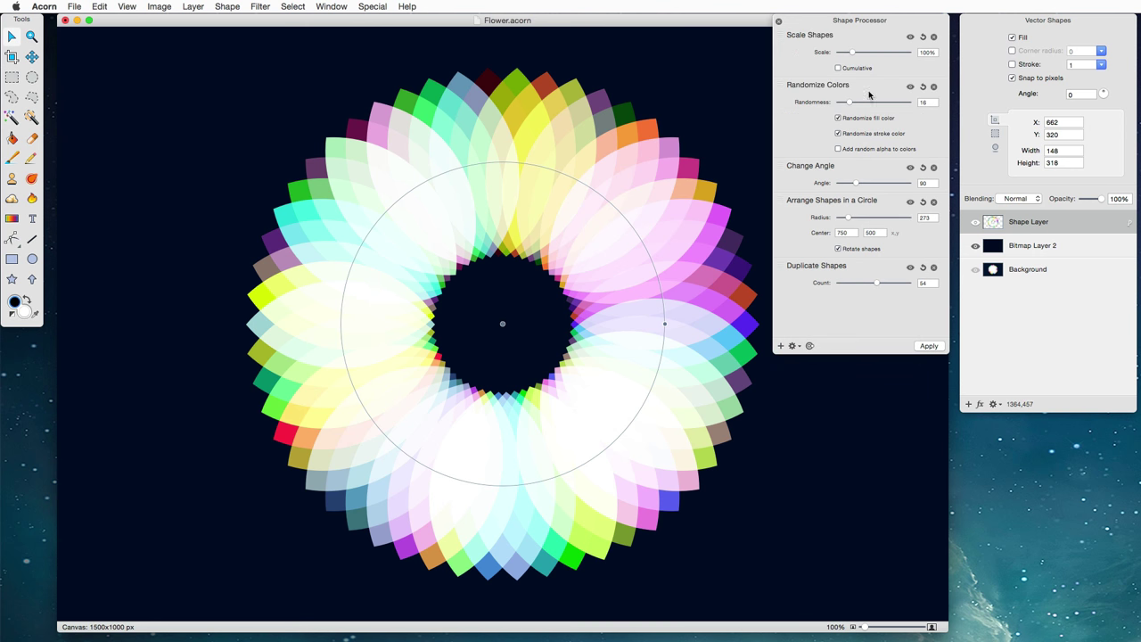
{"action": "left_click_drag", "start_coordinate": [853, 54], "coordinate": [854, 55]}
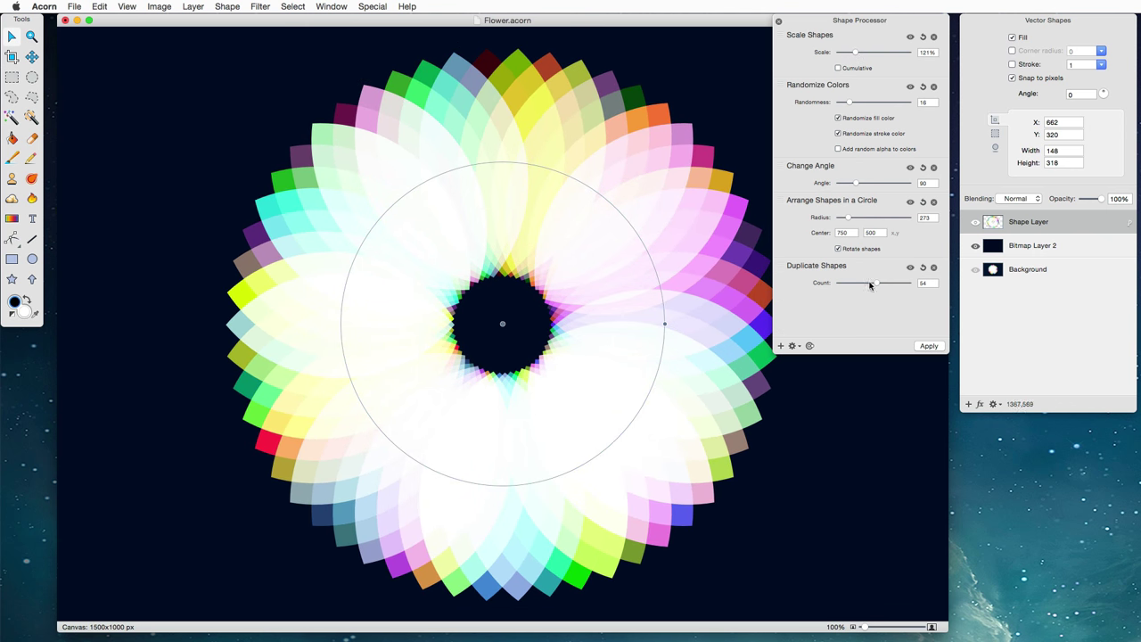
{"action": "left_click_drag", "start_coordinate": [851, 219], "coordinate": [846, 221]}
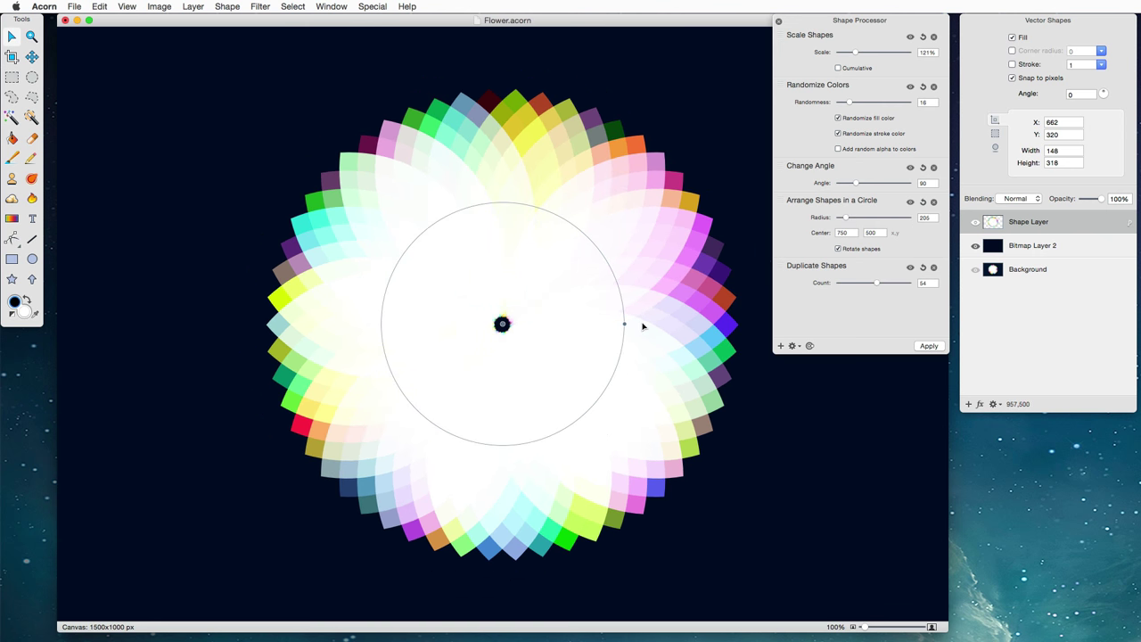
{"action": "mouse_move", "coordinate": [625, 324]}
{"action": "left_mouse_down"}
{"action": "mouse_move", "coordinate": [635, 330]}
{"action": "mouse_move", "coordinate": [619, 329]}
{"action": "left_mouse_up"}
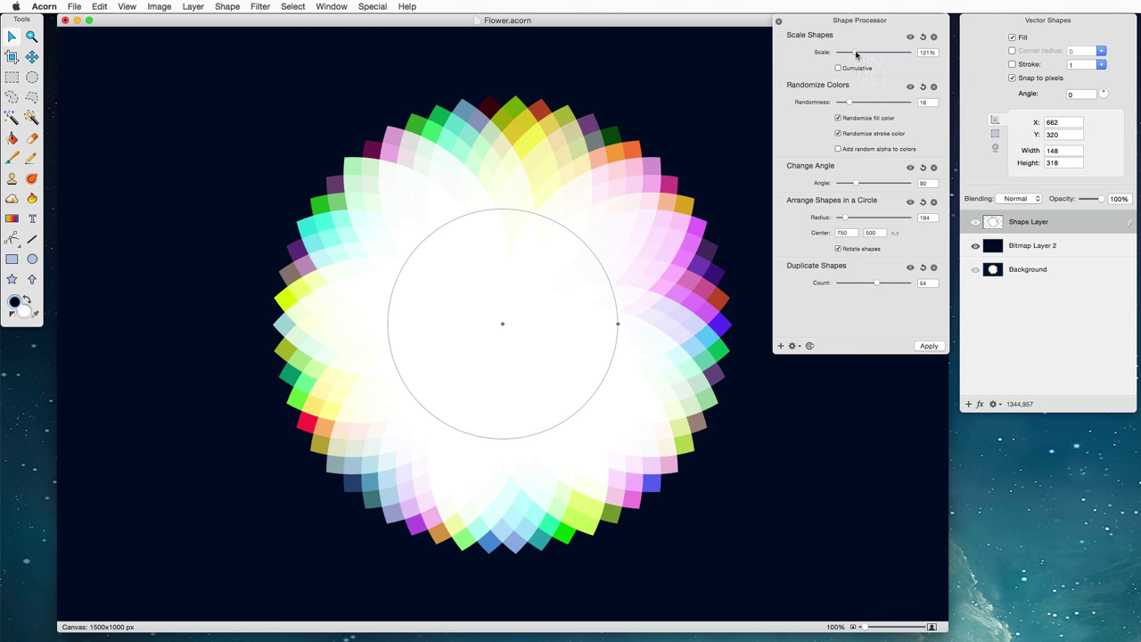
{"action": "left_click_drag", "start_coordinate": [856, 51], "coordinate": [859, 55]}
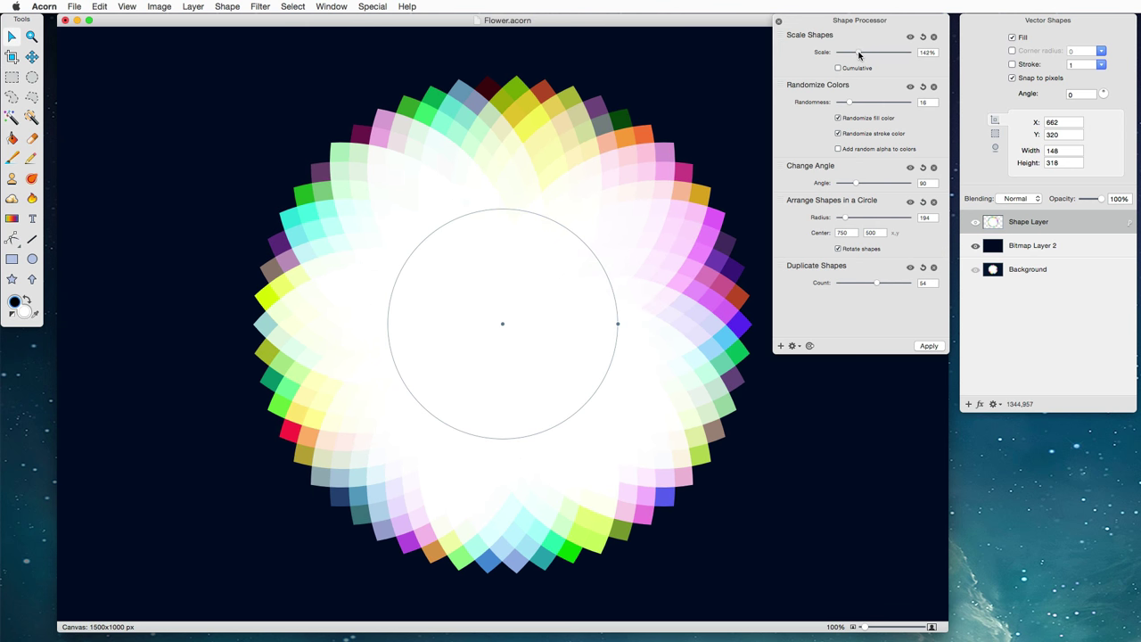
{"action": "left_click", "coordinate": [779, 22]}
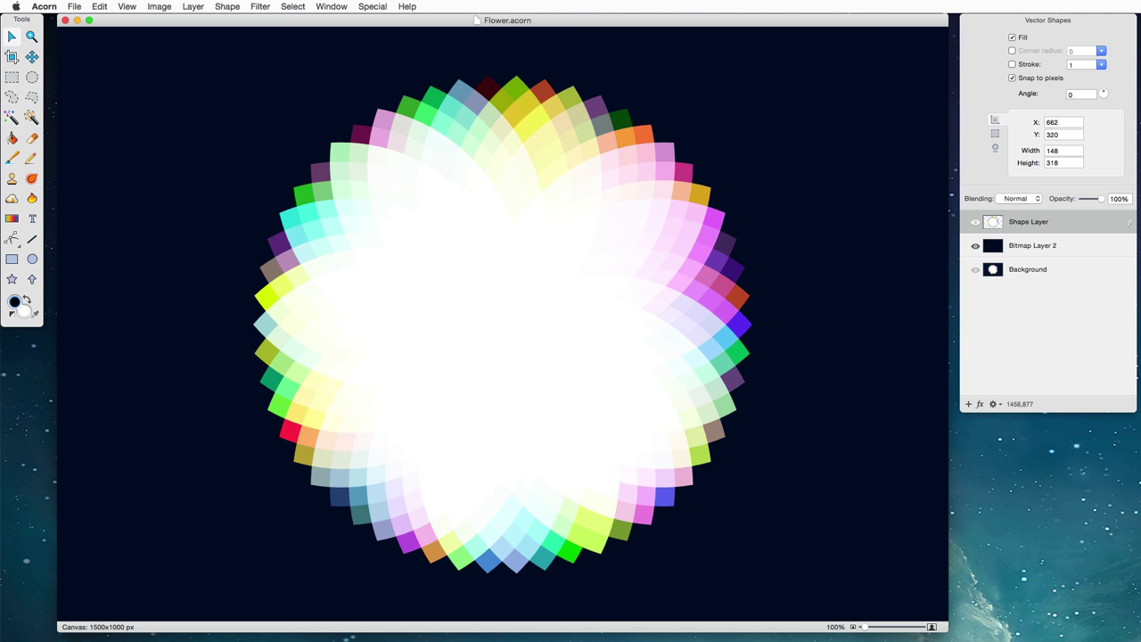
Step: Add a Drop Shadow filter to the flower's shape layer
{"action": "left_click", "coordinate": [980, 405]}
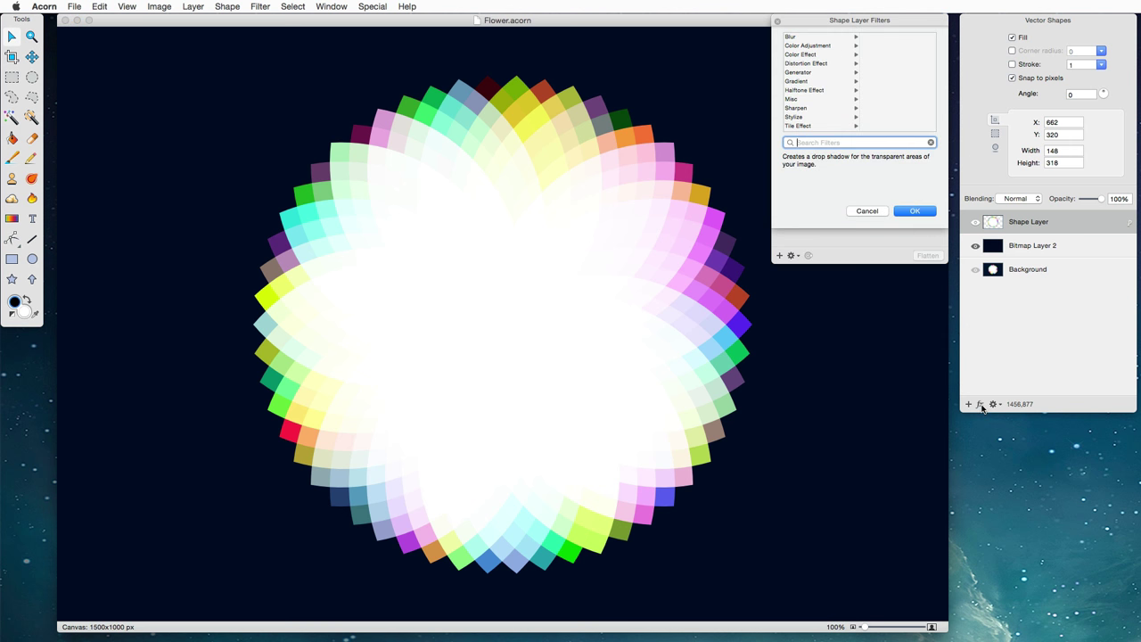
{"action": "type", "text": "dro"}
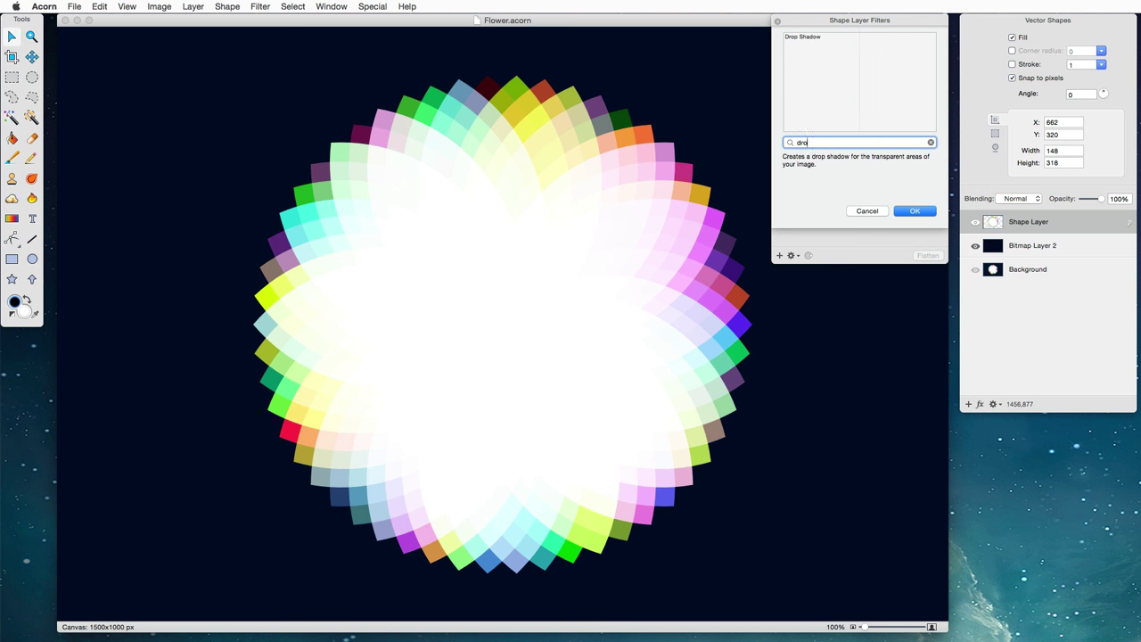
{"action": "left_click", "coordinate": [821, 38]}
{"action": "left_click", "coordinate": [918, 214]}
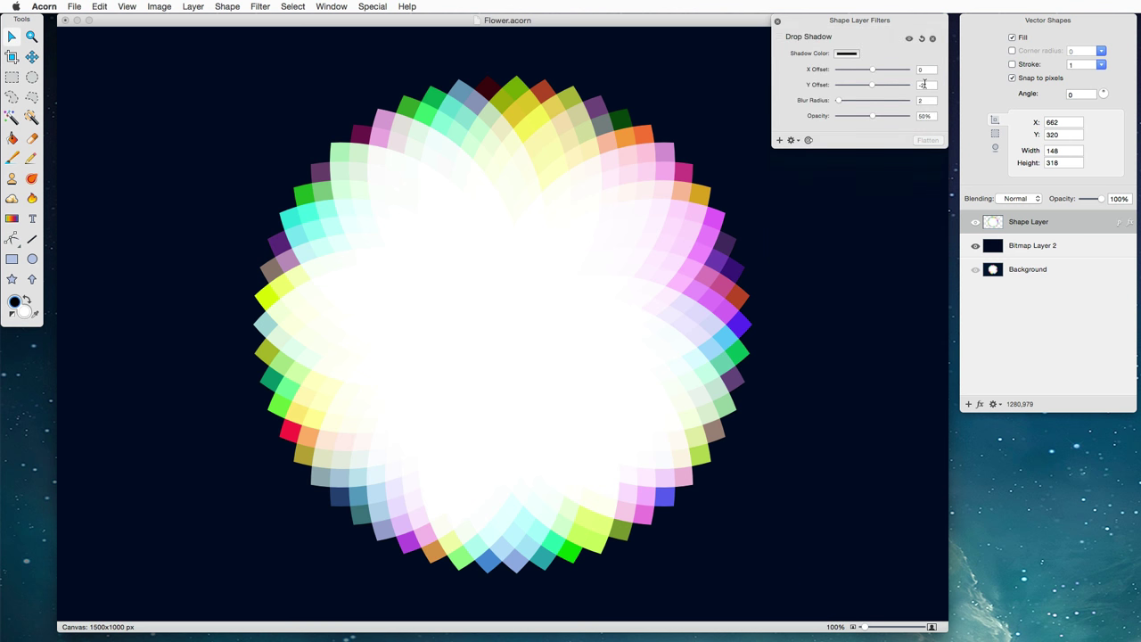
Step: Give the shadow zero Y offset and blur radius 29, then duplicate the filter
{"action": "left_click", "coordinate": [925, 84]}
{"action": "key", "text": "Tab"}
{"action": "left_click_drag", "start_coordinate": [840, 101], "coordinate": [908, 116]}
{"action": "left_click_drag", "start_coordinate": [877, 146], "coordinate": [875, 287]}
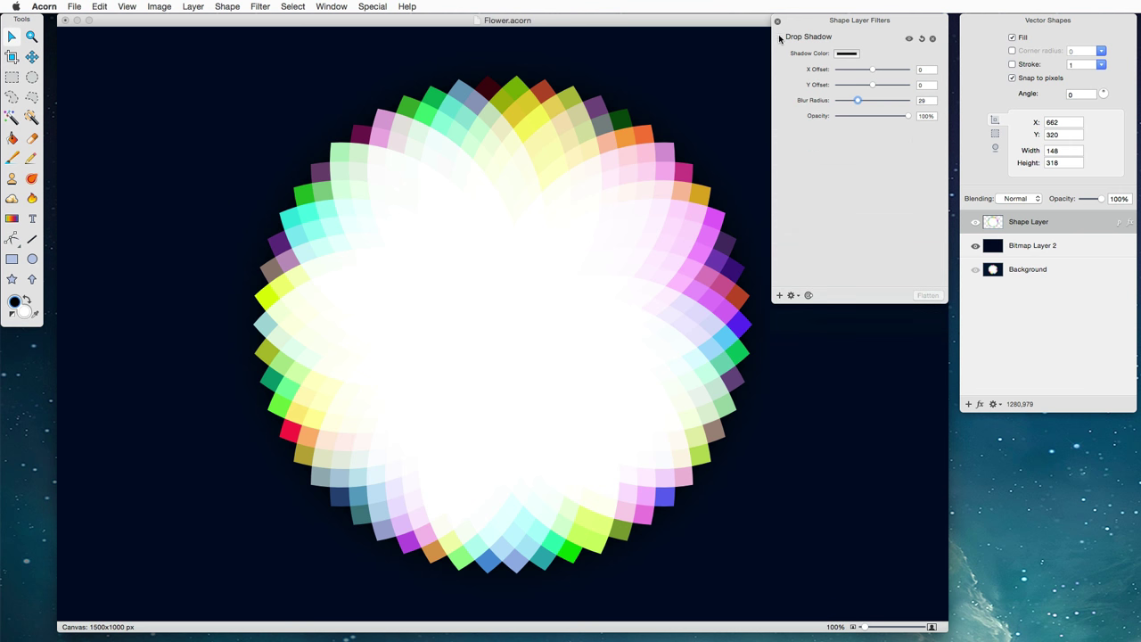
{"action": "left_click_drag", "start_coordinate": [782, 40], "coordinate": [801, 145]}
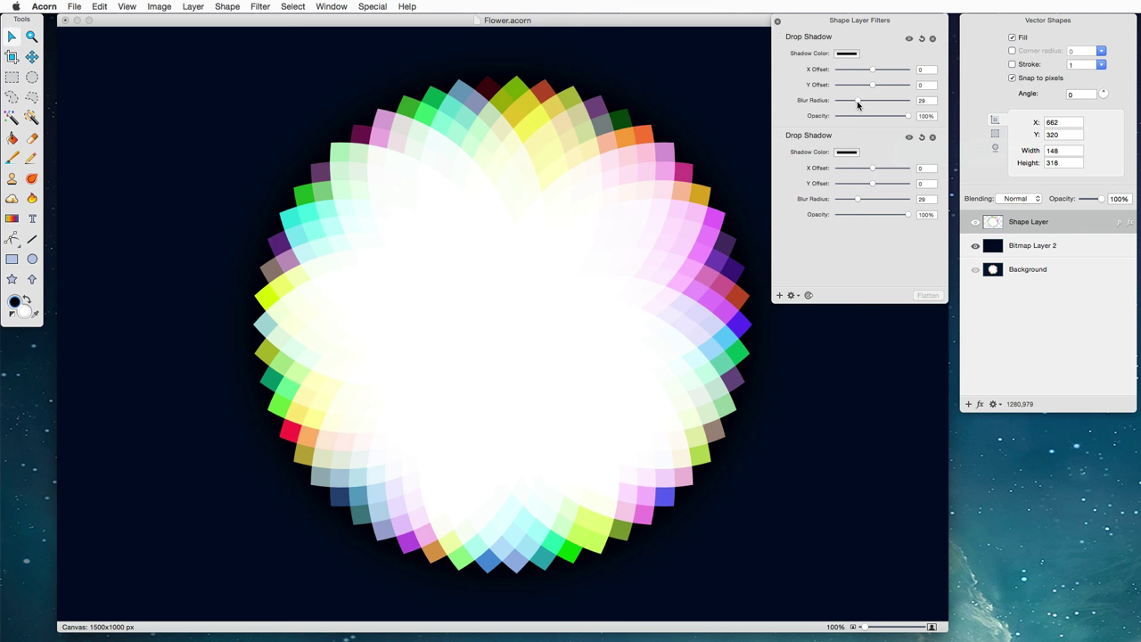
Step: Blur the first drop shadow to 100 and fade the second to 88% opacity, then close the filters panel
{"action": "left_click_drag", "start_coordinate": [858, 101], "coordinate": [912, 104]}
{"action": "mouse_move", "coordinate": [907, 217]}
{"action": "left_mouse_down"}
{"action": "mouse_move", "coordinate": [864, 219]}
{"action": "mouse_move", "coordinate": [901, 217]}
{"action": "left_mouse_up"}
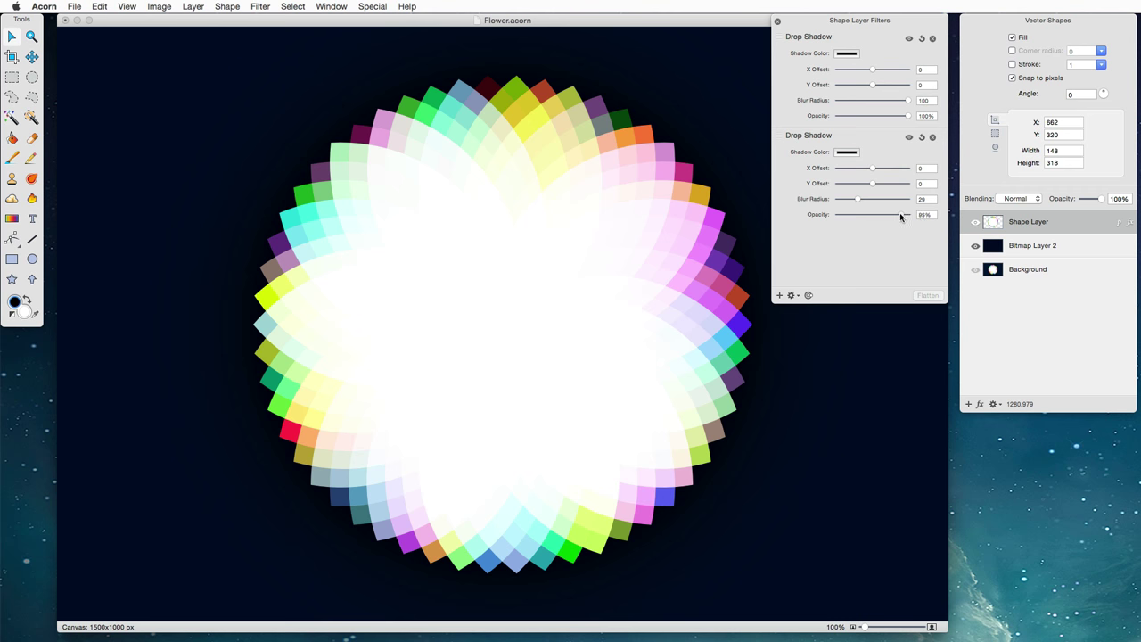
{"action": "left_click", "coordinate": [777, 21]}
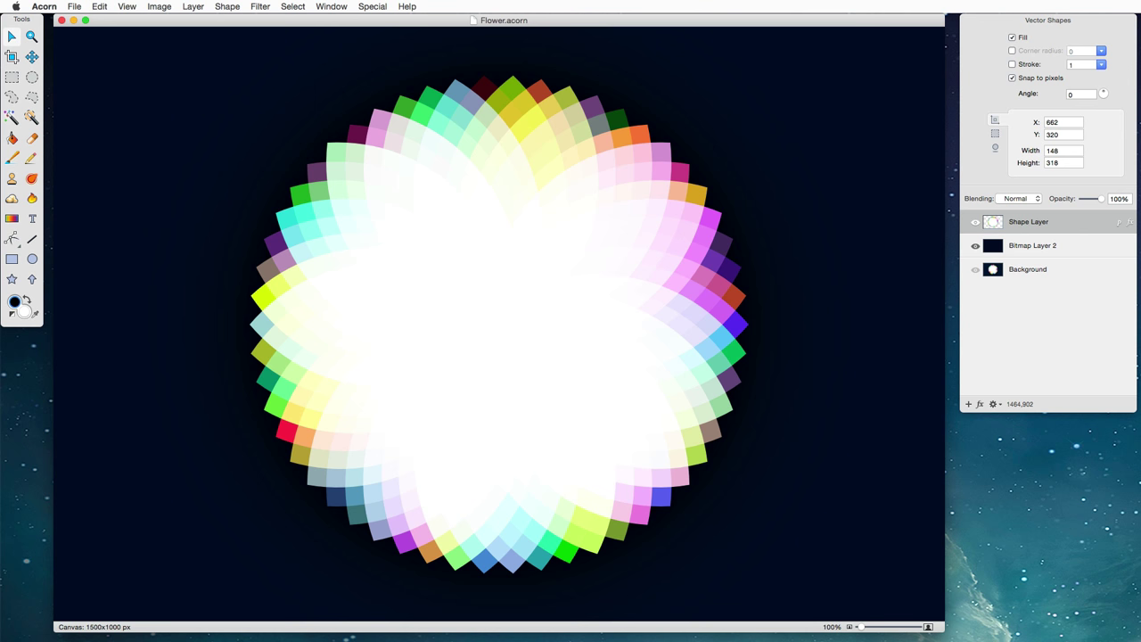
Step: Close the Flower document and reopen Flower.acorn from the recent files list
{"action": "left_click", "coordinate": [61, 19]}
{"action": "left_click", "coordinate": [74, 6]}
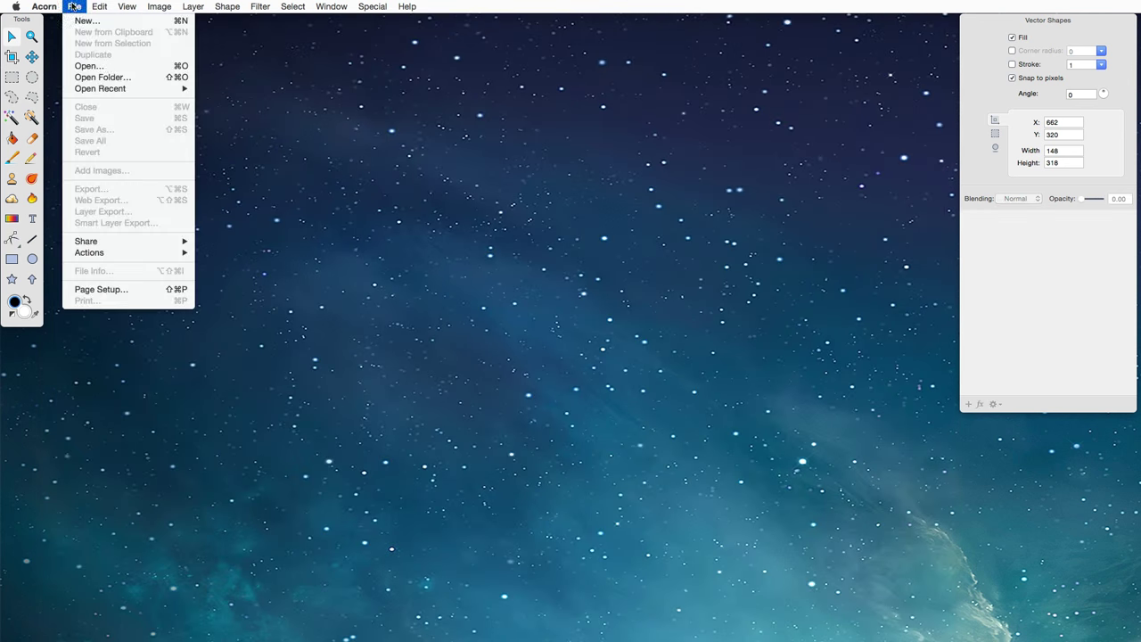
{"action": "mouse_move", "coordinate": [128, 84]}
{"action": "left_click", "coordinate": [224, 91]}
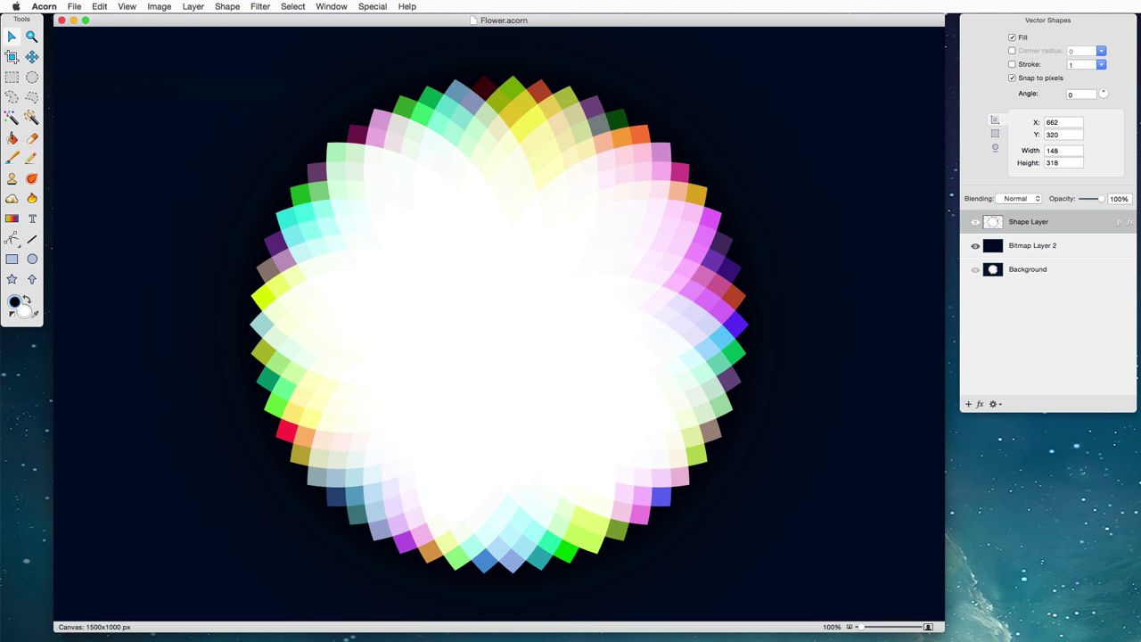
Step: Reduce the flower's petal count from 54 to 24 in the Shape Processor
{"action": "left_click", "coordinate": [1123, 223]}
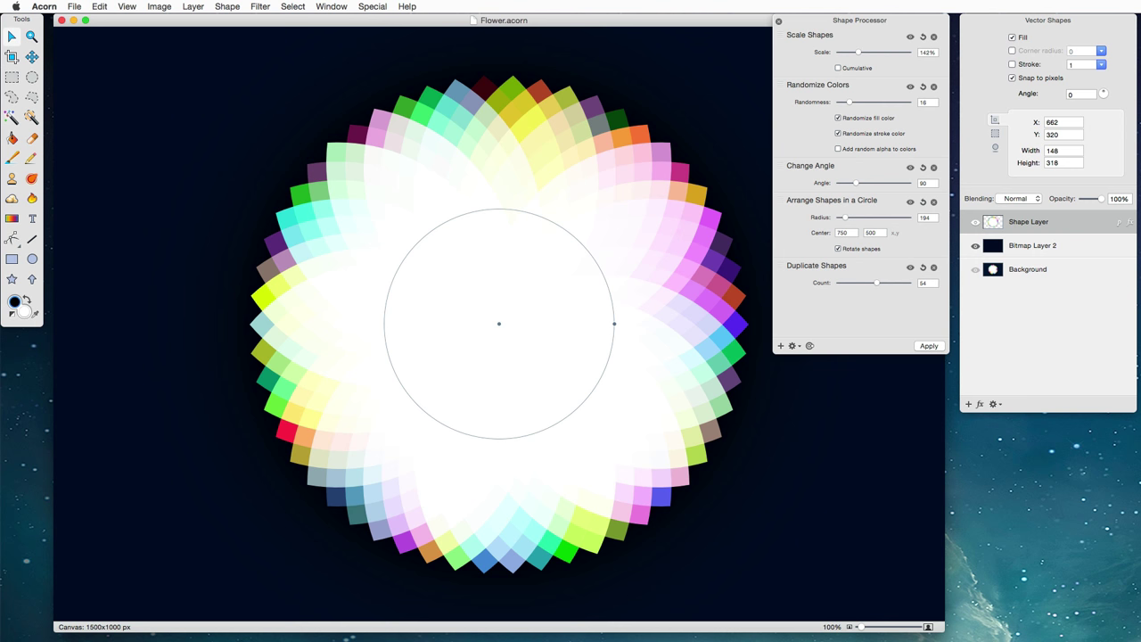
{"action": "left_click_drag", "start_coordinate": [878, 282], "coordinate": [853, 284]}
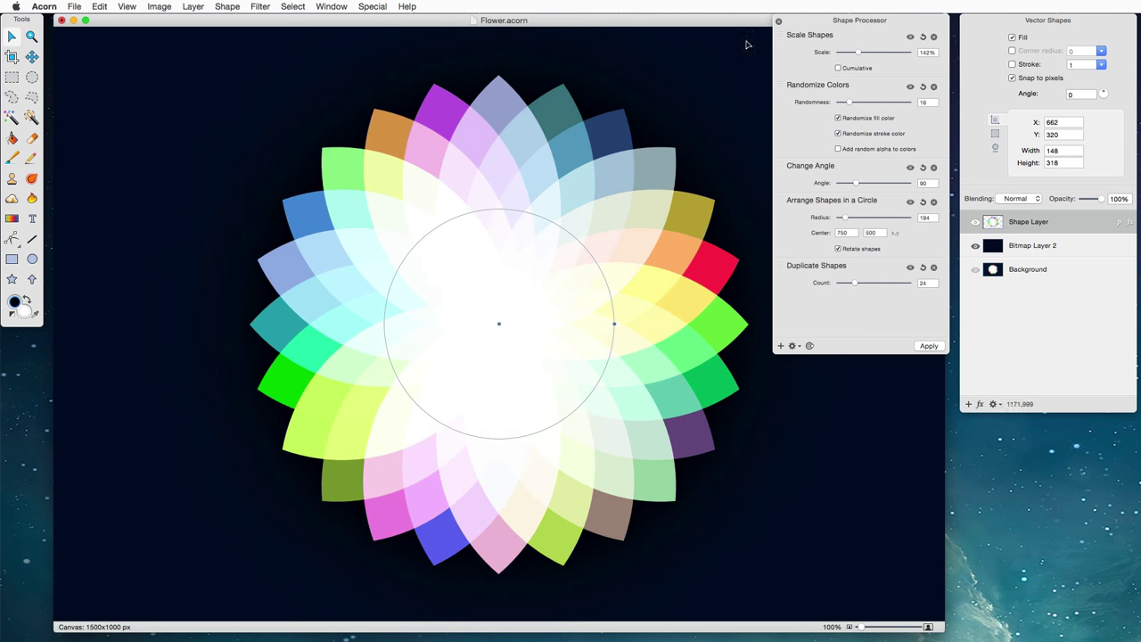
{"action": "left_click", "coordinate": [779, 20]}
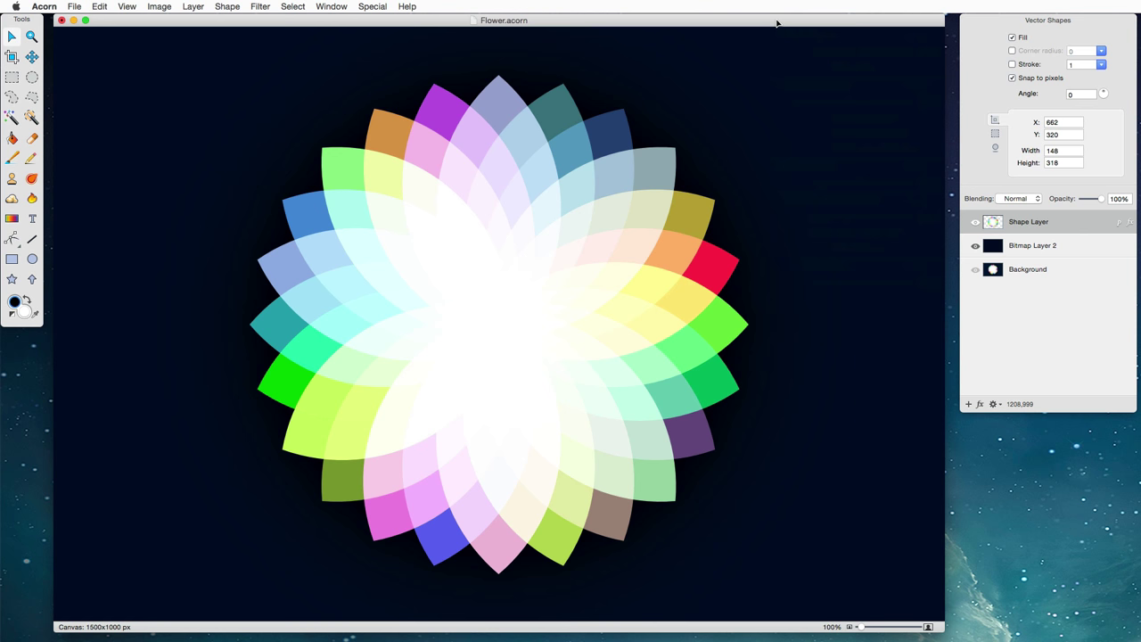